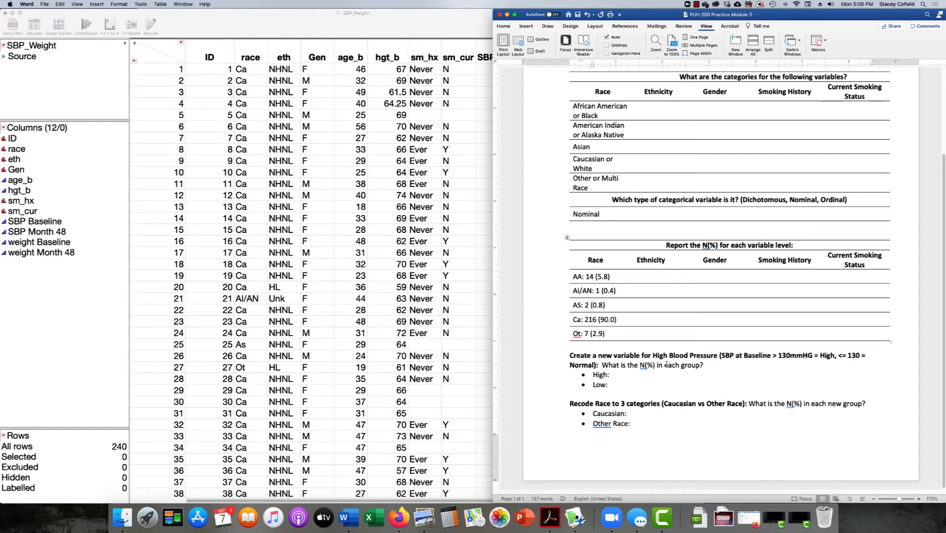
# Highlight the worksheet question on recoding race into Caucasian and Other Race.
pyautogui.moveTo(638, 423); pyautogui.dragTo(560, 360)
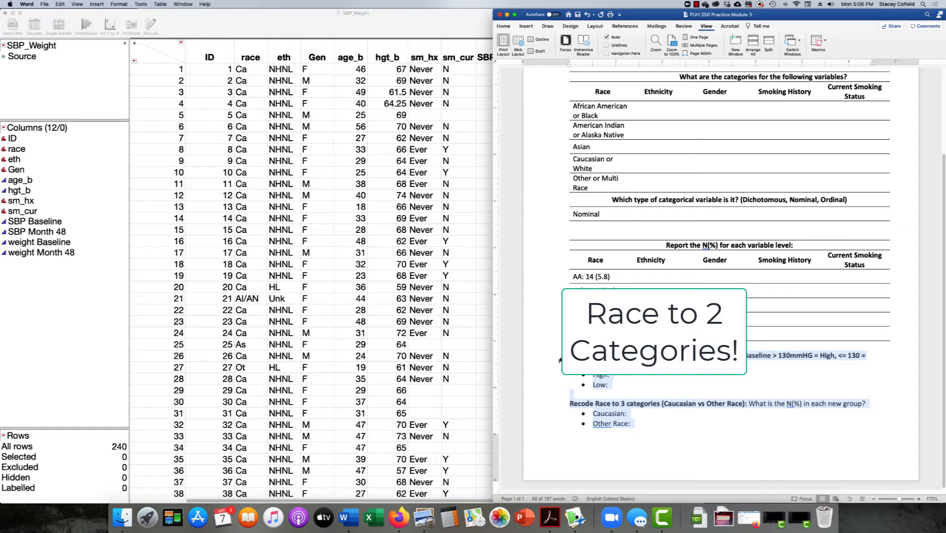
pyautogui.click(662, 428)
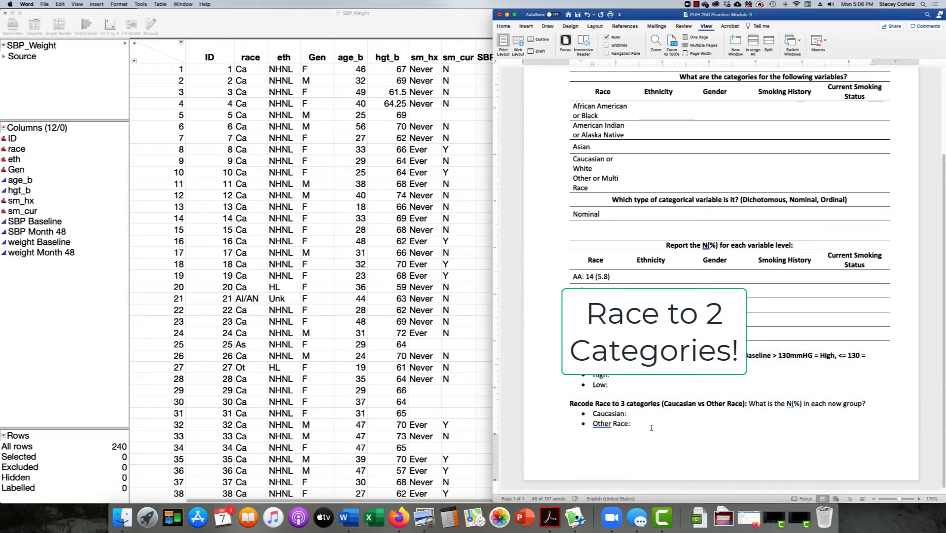
pyautogui.moveTo(651, 428); pyautogui.dragTo(561, 400)
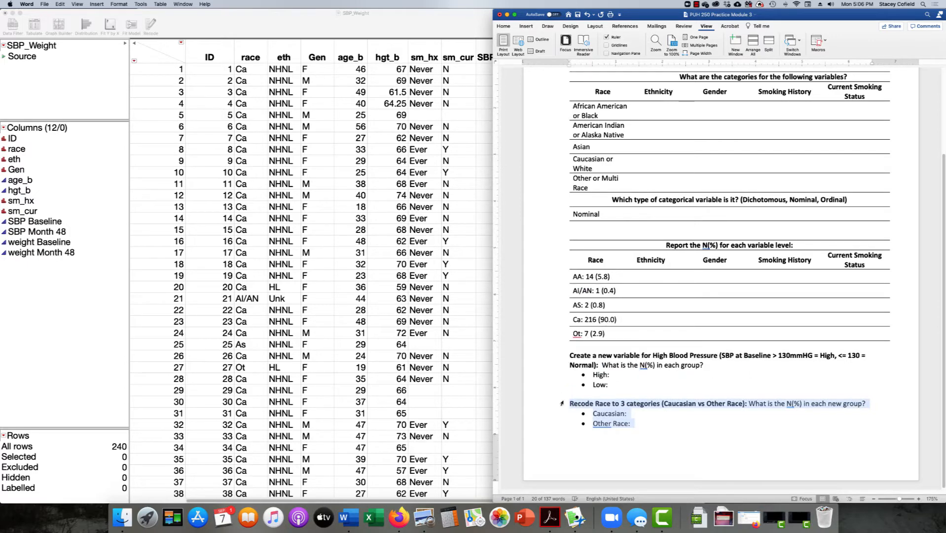
# Switch to the SBP_Weight table in JMP and start Recode on the race column.
pyautogui.click(395, 29)
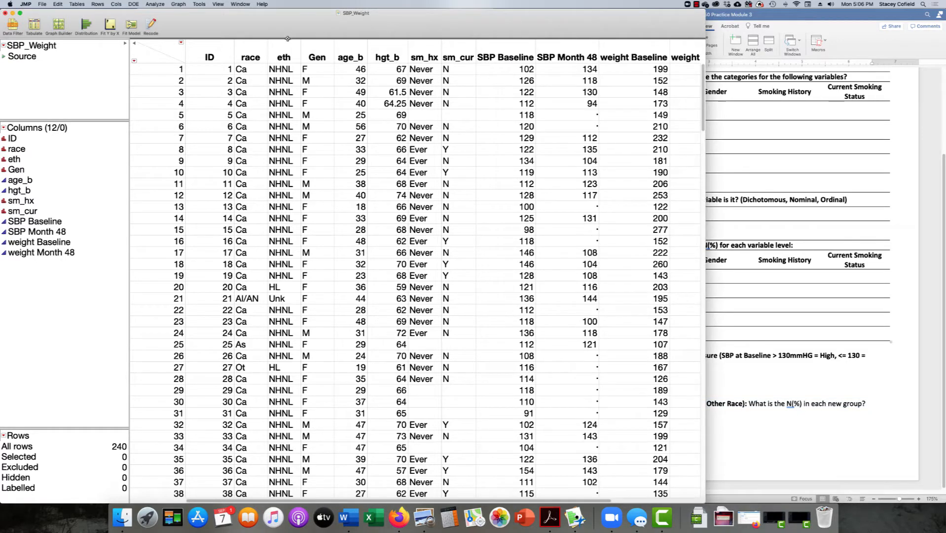
pyautogui.click(255, 43)
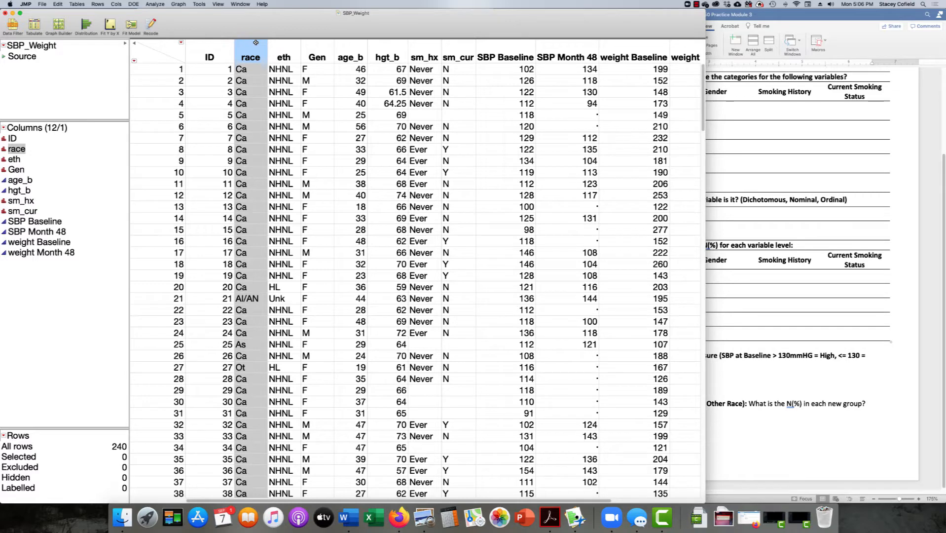
pyautogui.click(117, 5)
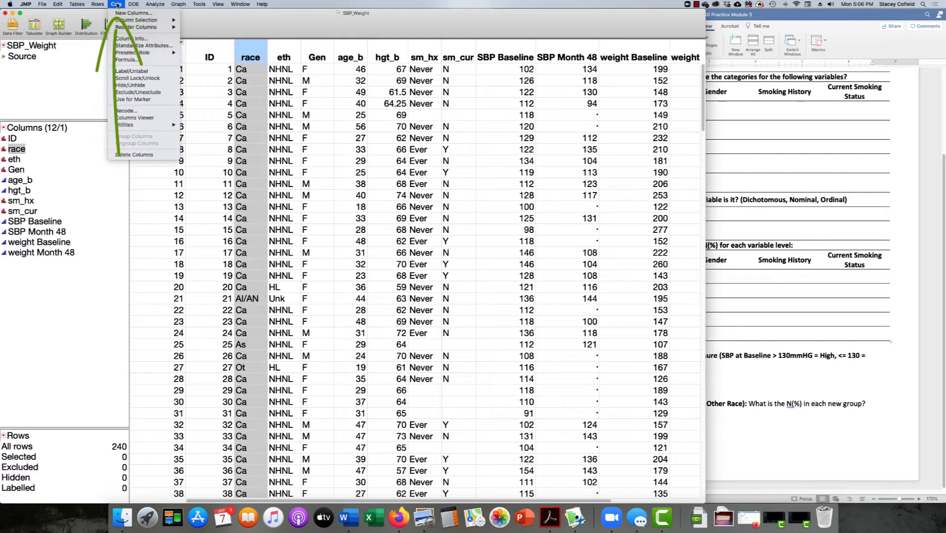
pyautogui.click(155, 113)
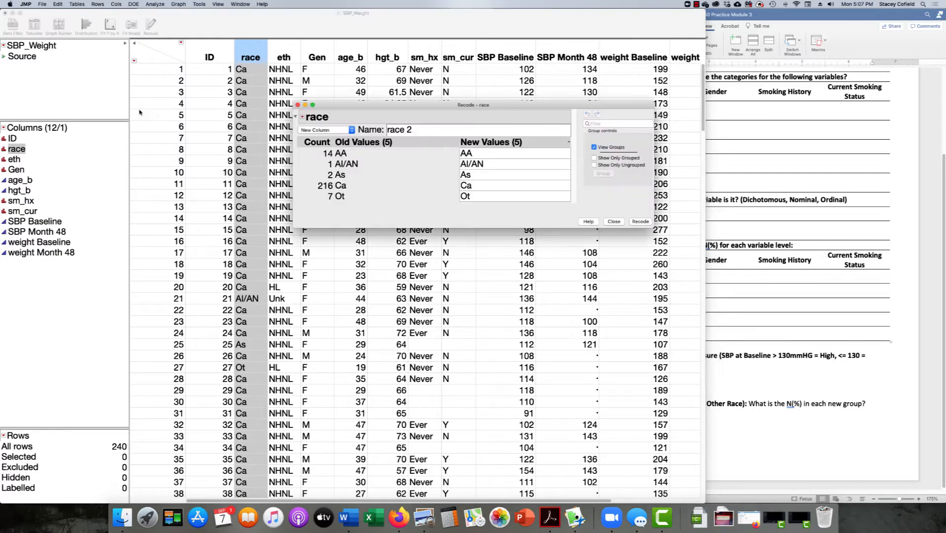
pyautogui.moveTo(319, 95)
pyautogui.mouseDown()
pyautogui.moveTo(283, 144)
pyautogui.moveTo(364, 109)
pyautogui.moveTo(313, 96)
pyautogui.mouseUp()
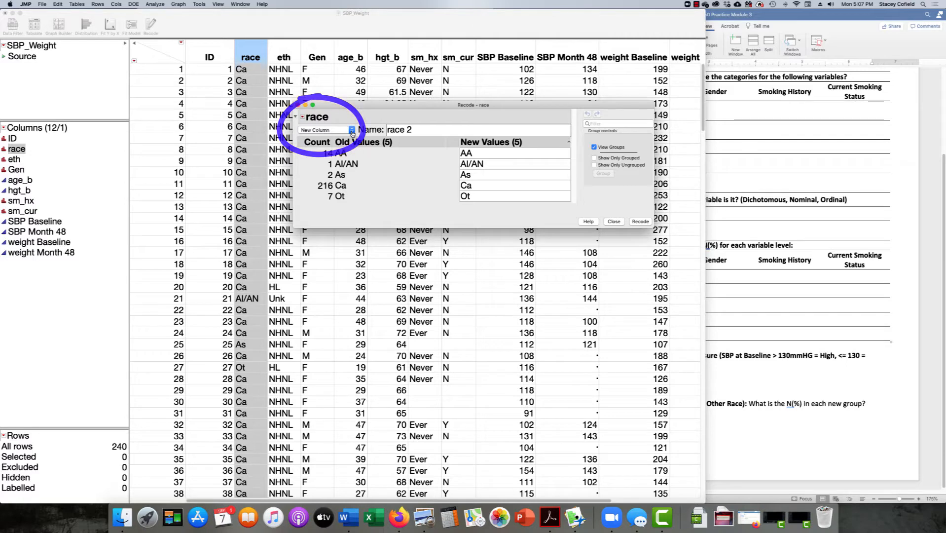
# Set the recode output to a formula column named "Race Ca Ot".
pyautogui.click(352, 130)
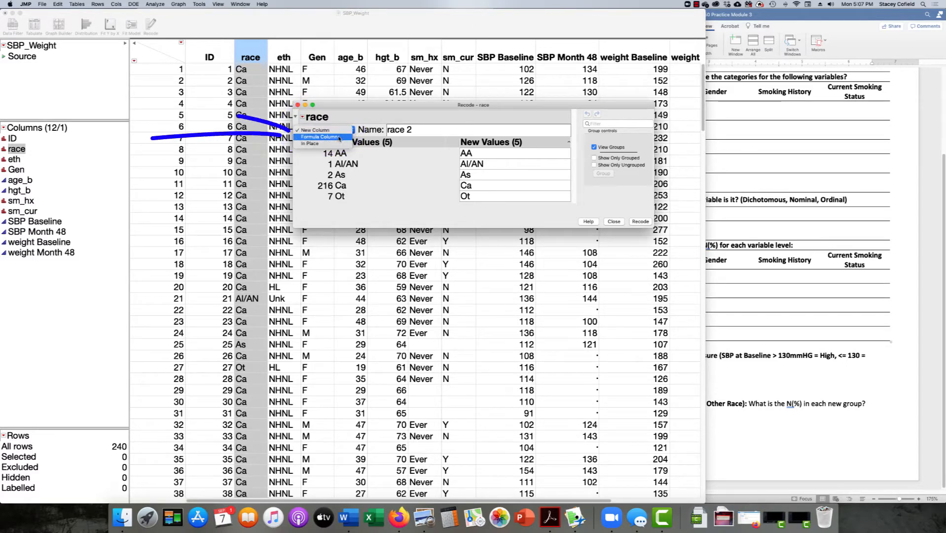
pyautogui.click(339, 137)
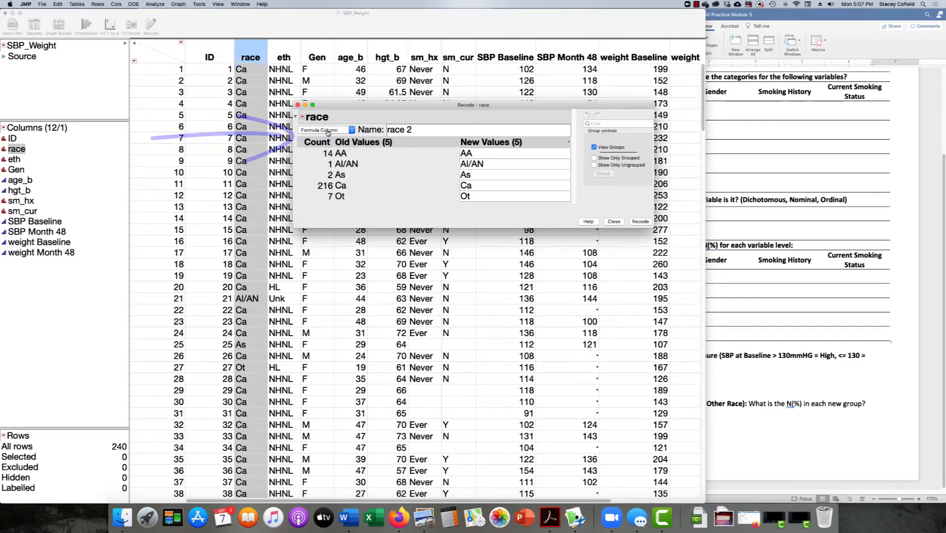
pyautogui.click(423, 128)
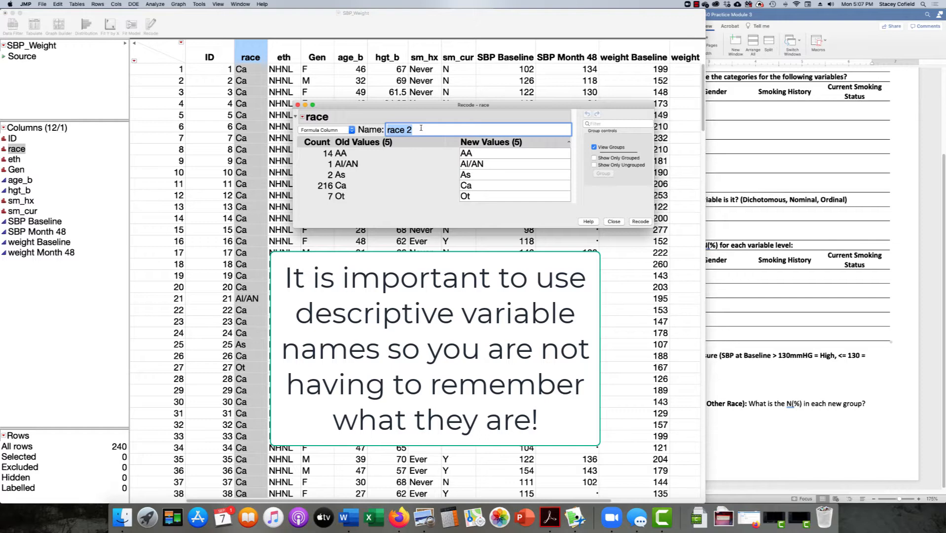
pyautogui.write('Race ')
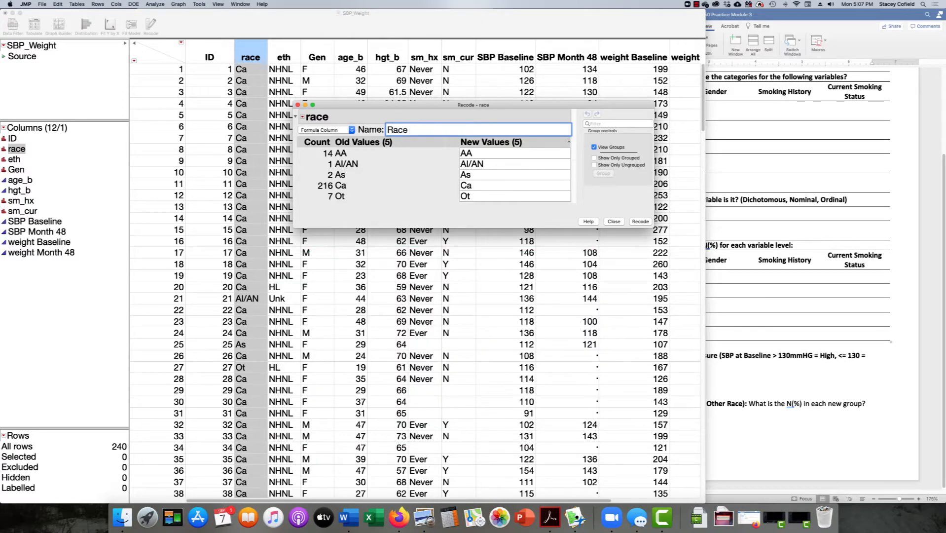
pyautogui.write('Ca Ot')
# Give the old race values AA, AI/AN and As the new value "Other".
pyautogui.click(472, 154)
pyautogui.write('Other')
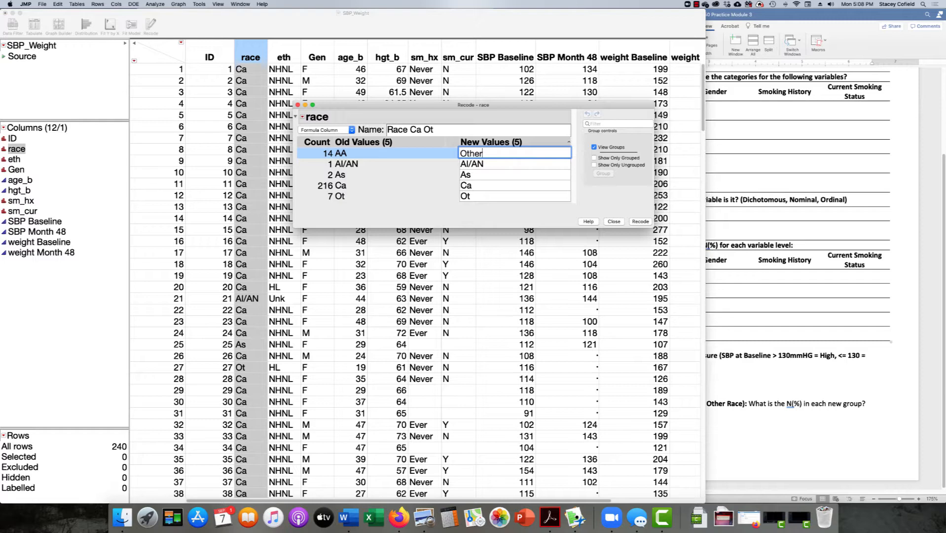
pyautogui.press('Return')
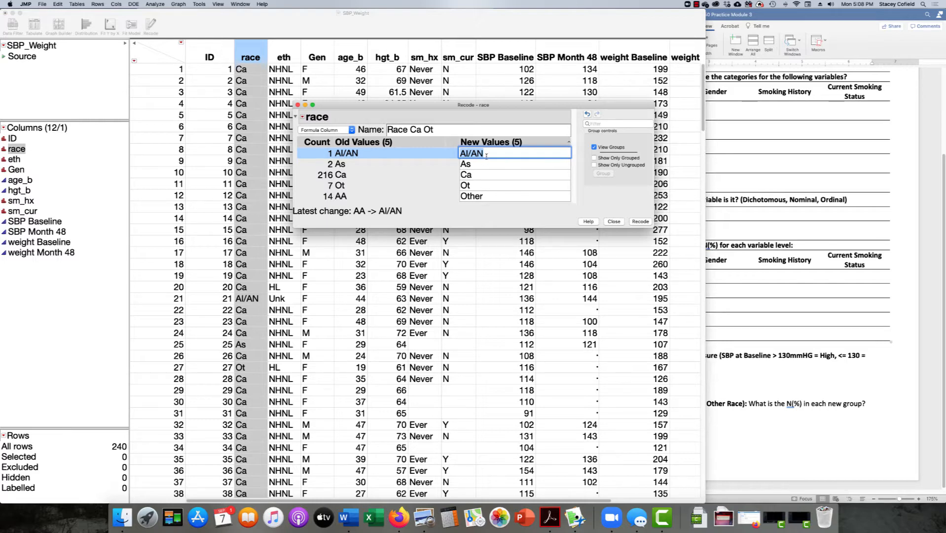
pyautogui.click(485, 197)
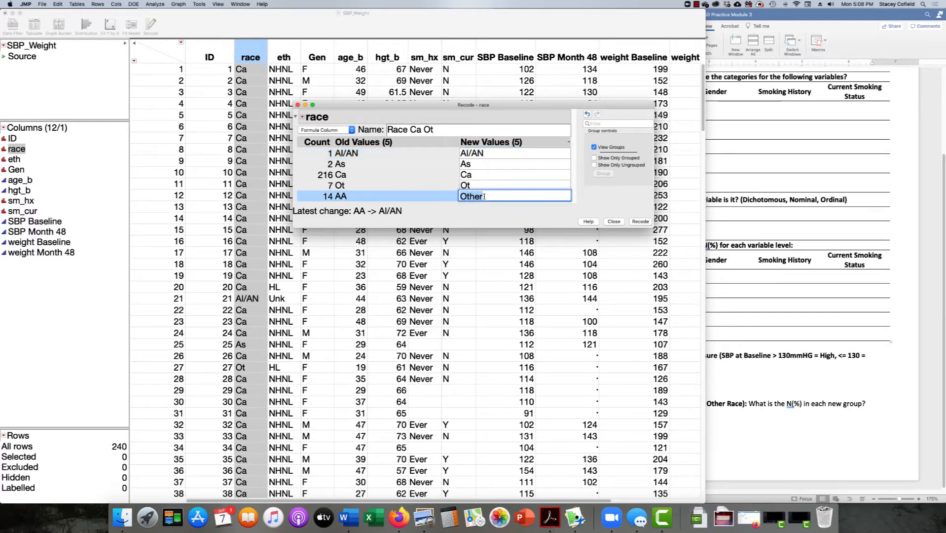
pyautogui.click(484, 153)
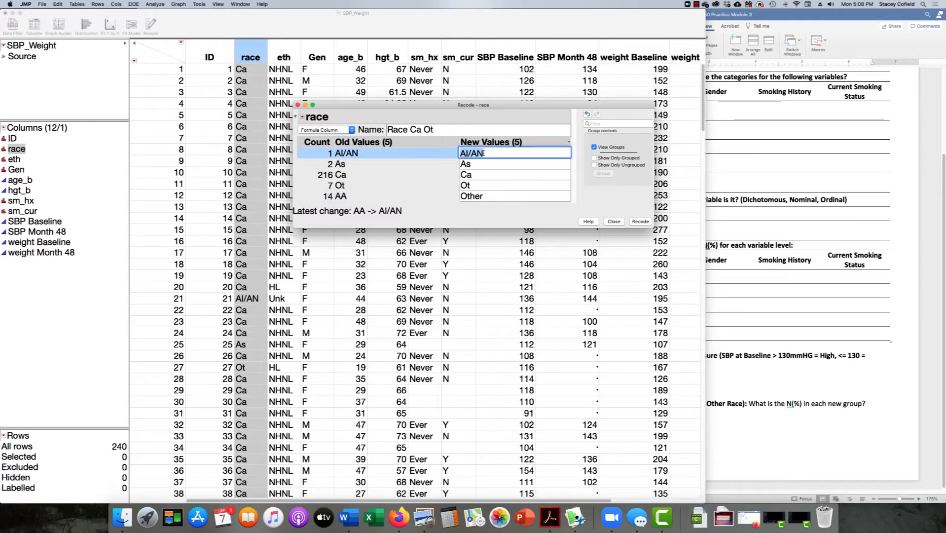
pyautogui.write('Other')
pyautogui.press('Return')
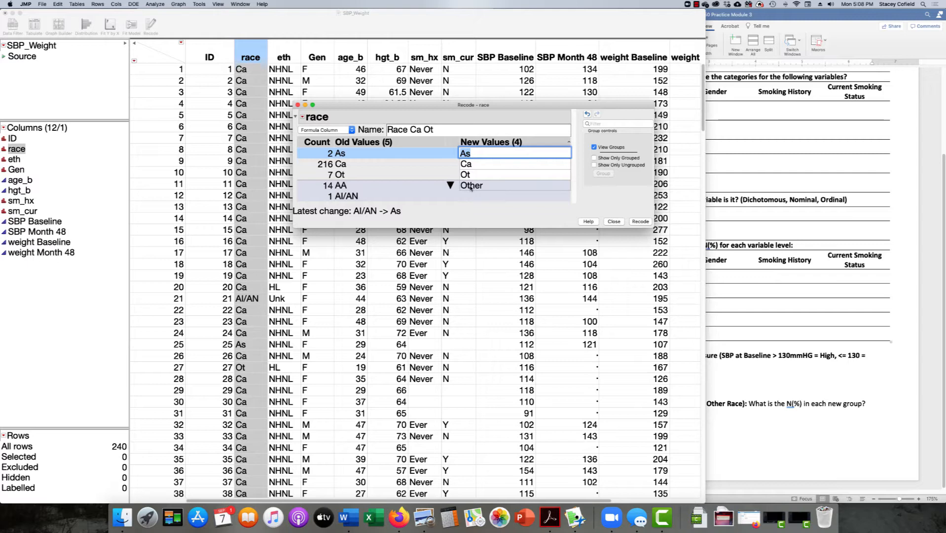
pyautogui.doubleClick(474, 154)
pyautogui.write('Other')
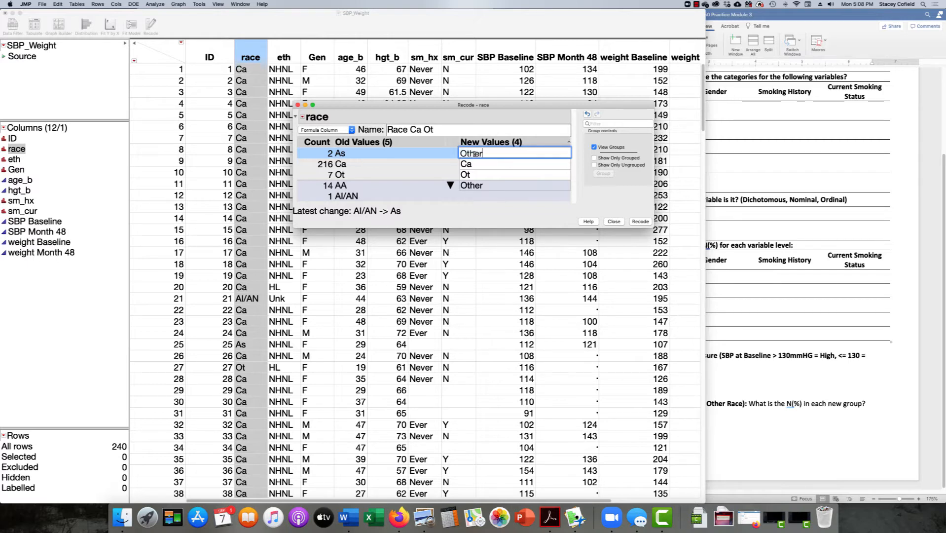
pyautogui.press('Return')
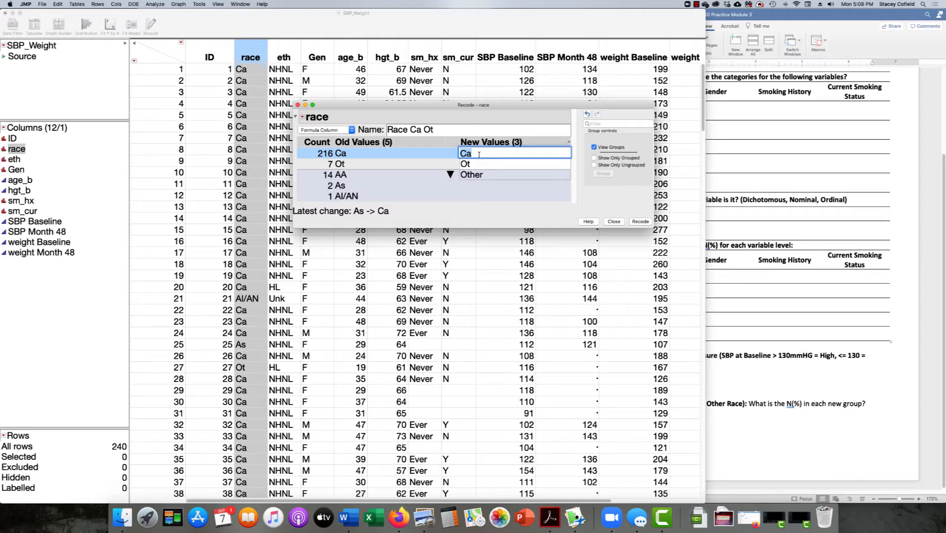
# Recode Ca as "Caucasian" and Ot as "Other", and apply the recode.
pyautogui.write('Caucasian')
pyautogui.press('Return')
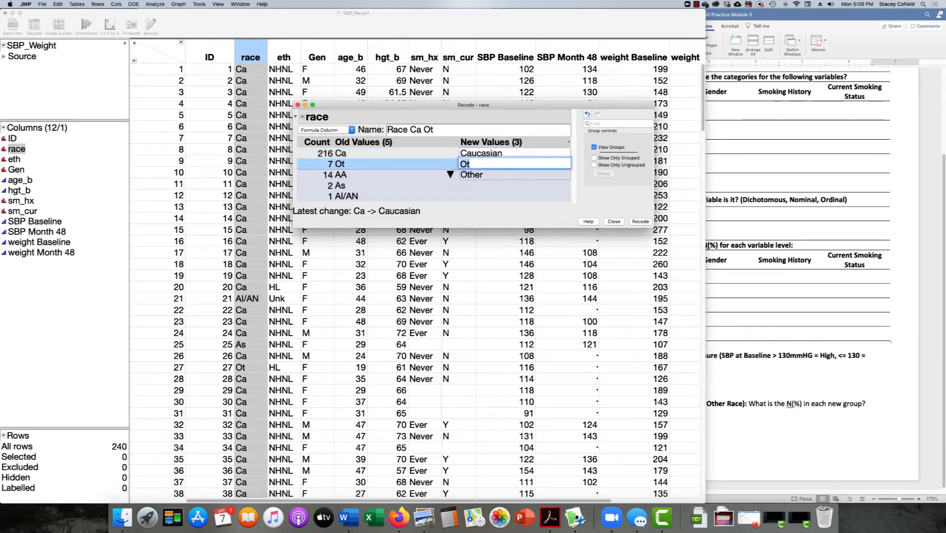
pyautogui.write('her')
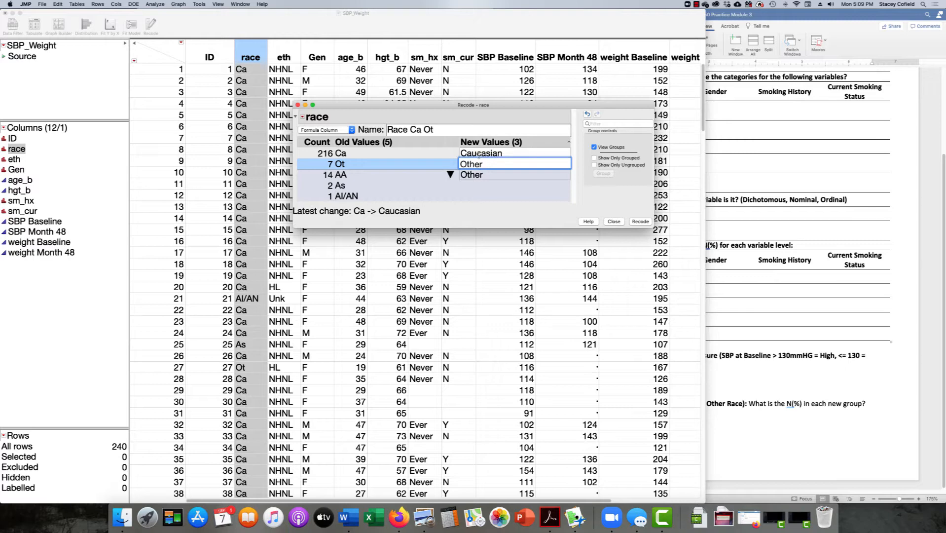
pyautogui.press('Return')
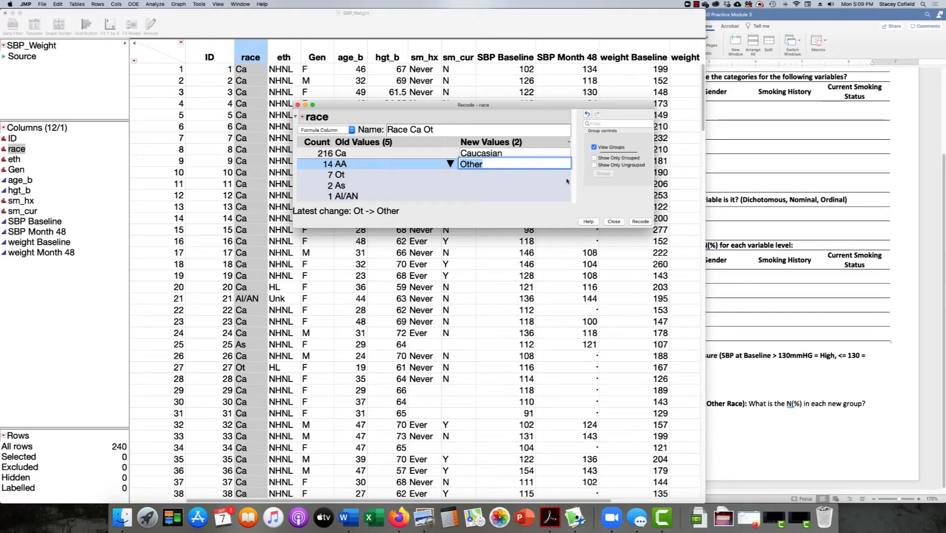
pyautogui.click(602, 193)
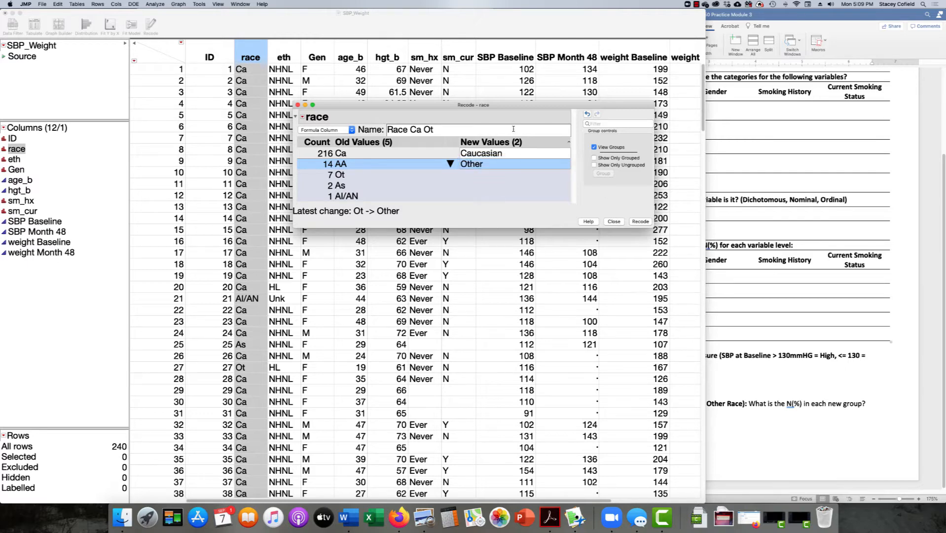
pyautogui.click(642, 221)
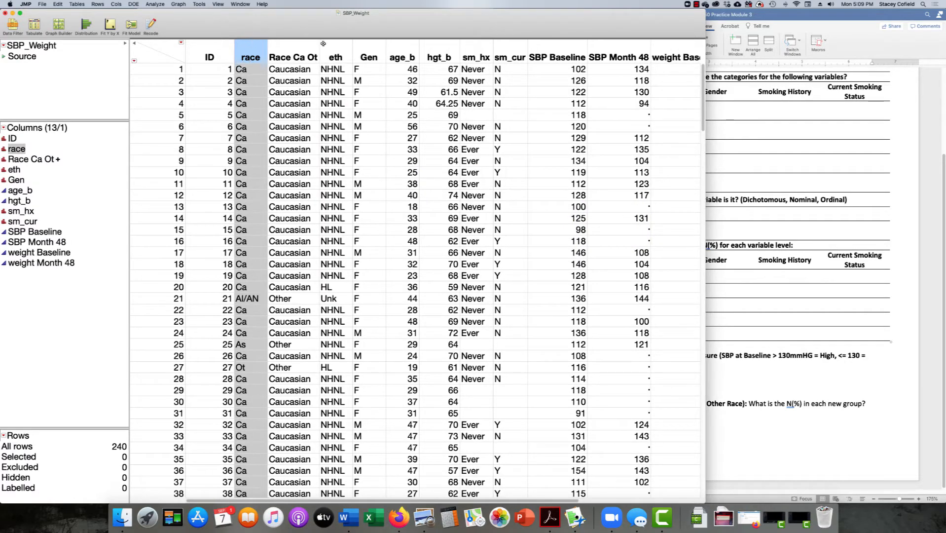
# Widen the Race Ca Ot column and compare its values with the original race column.
pyautogui.moveTo(319, 44); pyautogui.dragTo(340, 43)
pyautogui.click(308, 43)
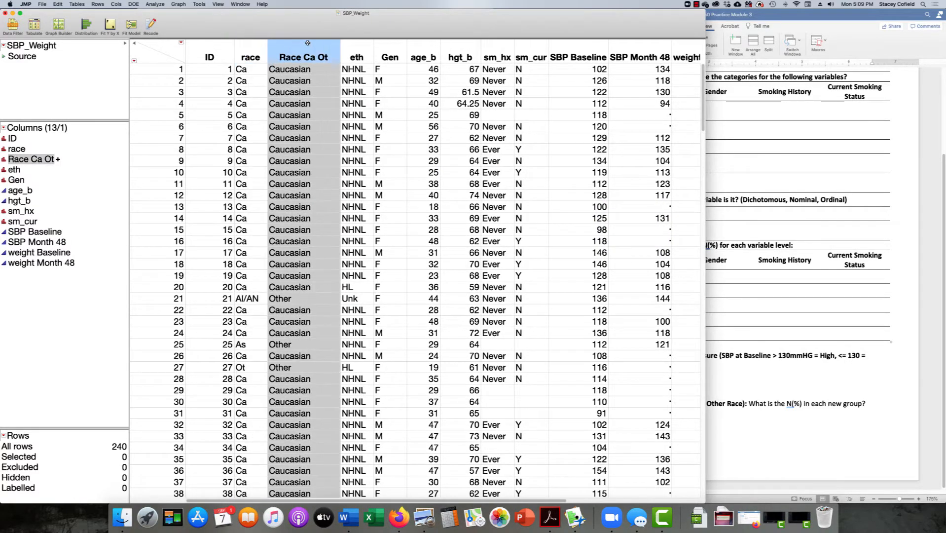
pyautogui.click(262, 43)
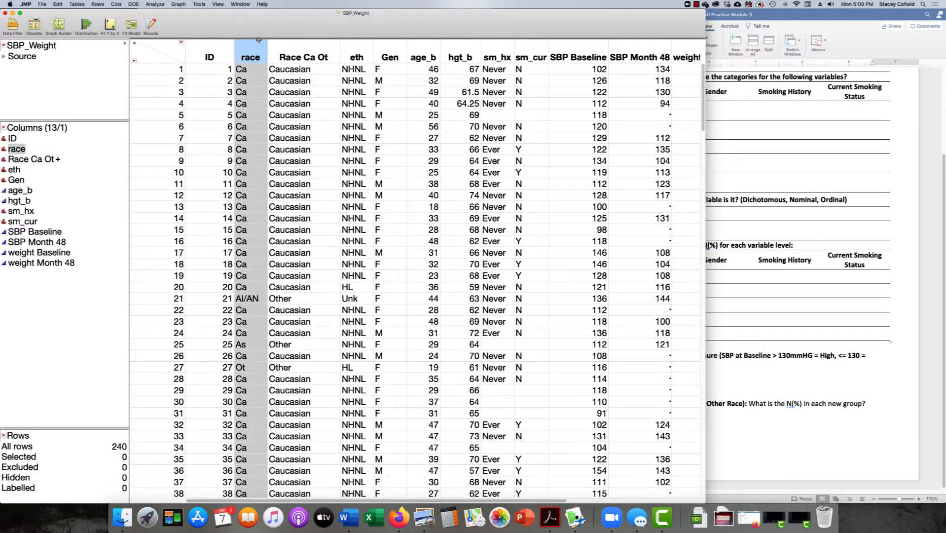
pyautogui.click(292, 44)
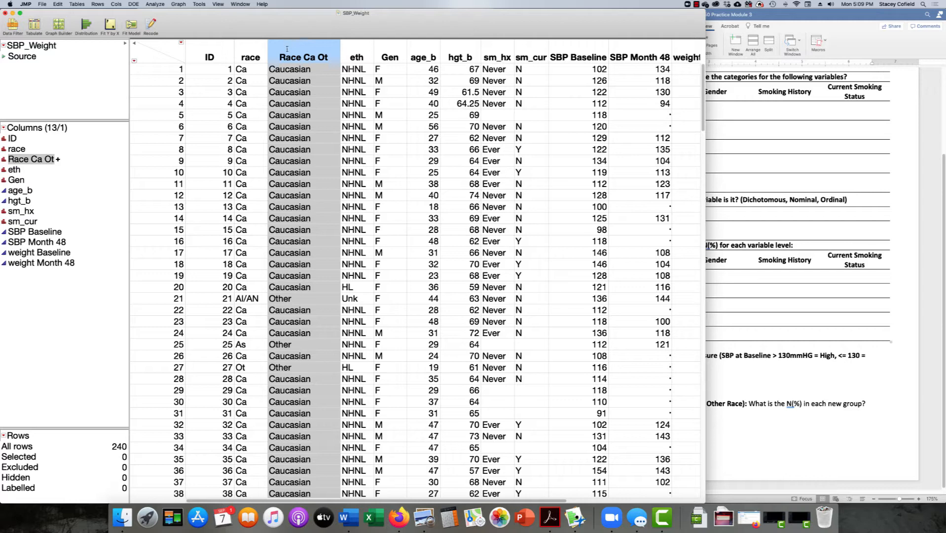
# Create a summary table grouped by race and Race Ca Ot, and compare the two columns to check the recoding.
pyautogui.moveTo(78, 161); pyautogui.dragTo(74, 23)
pyautogui.moveTo(53, 69); pyautogui.dragTo(104, 62)
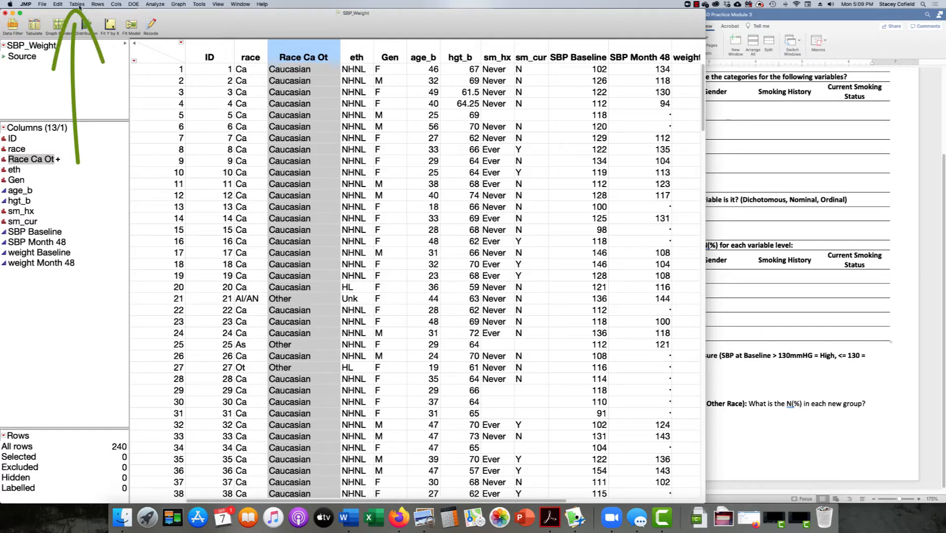
pyautogui.click(78, 5)
pyautogui.moveTo(257, 18); pyautogui.dragTo(104, 15)
pyautogui.click(104, 14)
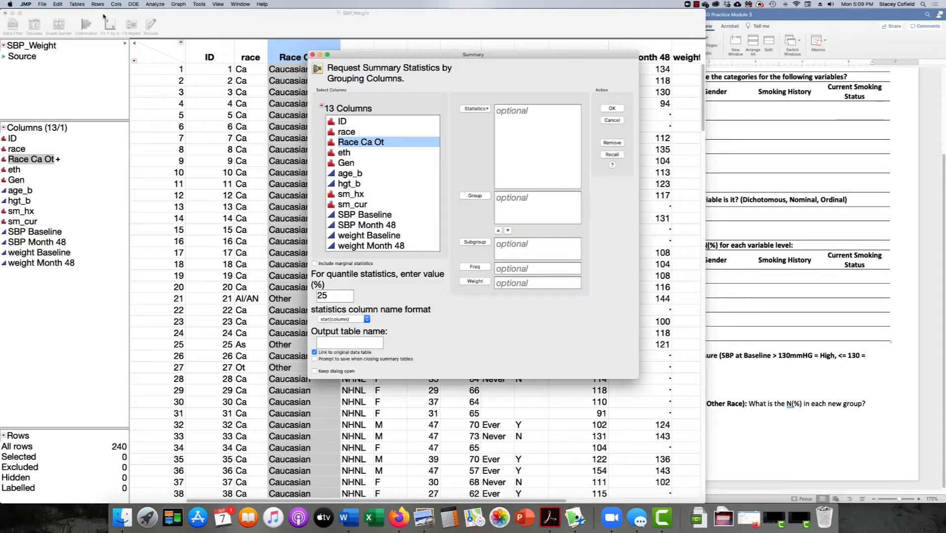
pyautogui.moveTo(443, 56); pyautogui.dragTo(443, 29)
pyautogui.click(349, 105)
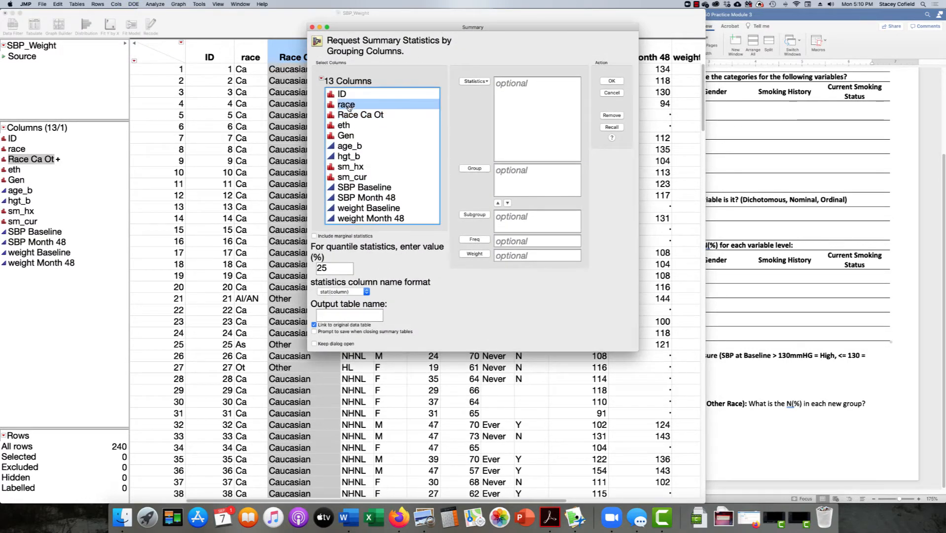
pyautogui.keyDown('shift'); pyautogui.click(353, 116); pyautogui.keyUp('shift')
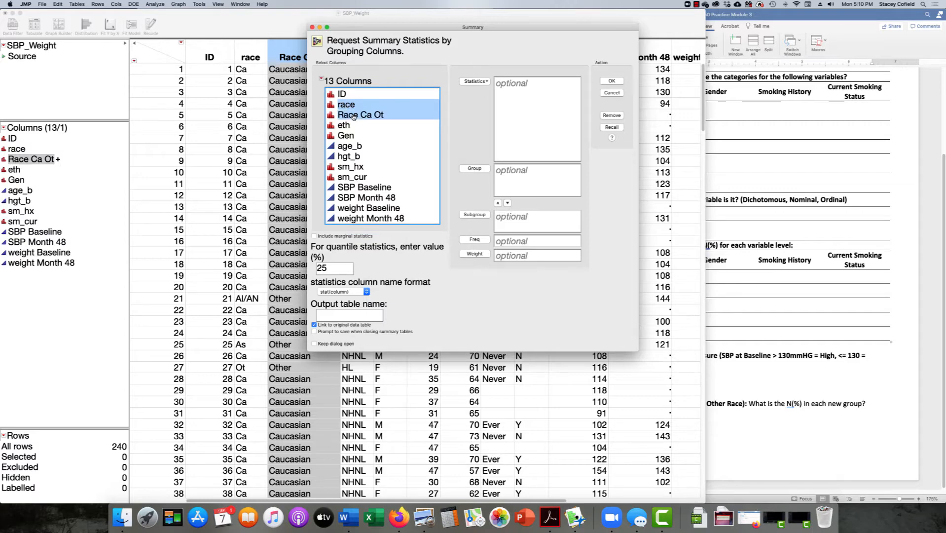
pyautogui.click(473, 168)
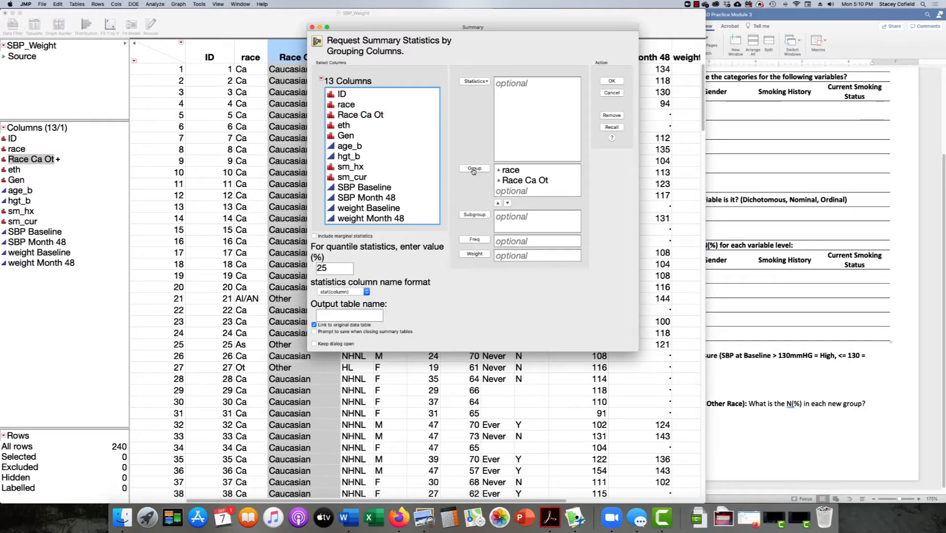
pyautogui.click(611, 81)
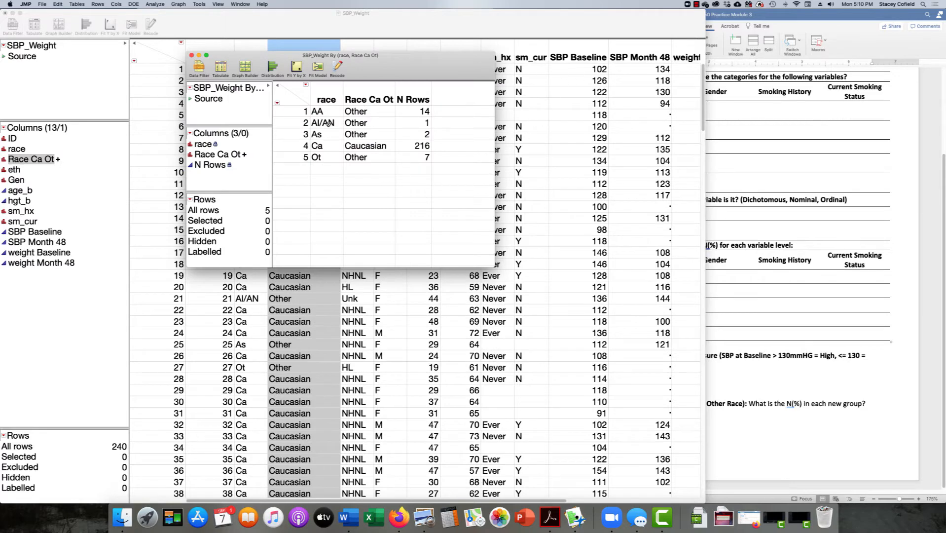
pyautogui.click(320, 87)
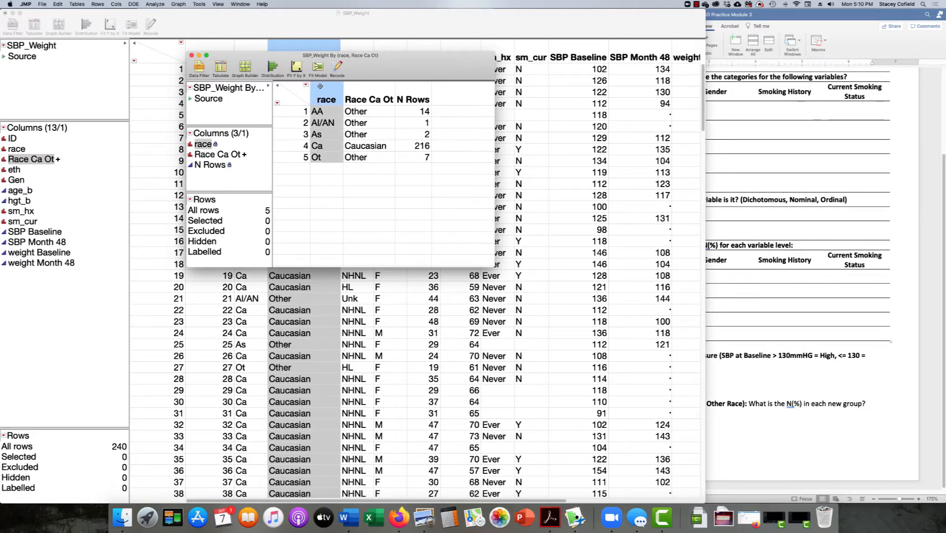
pyautogui.click(363, 86)
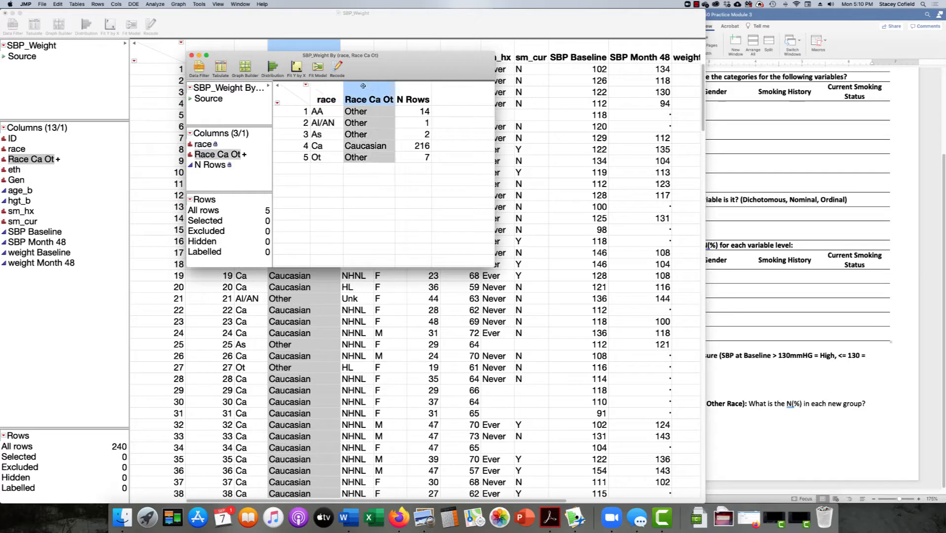
# Select the Ca row, and instead all four "Other" race rows in the summary table, to check the linked rows in SBP_Weight.
pyautogui.click(412, 84)
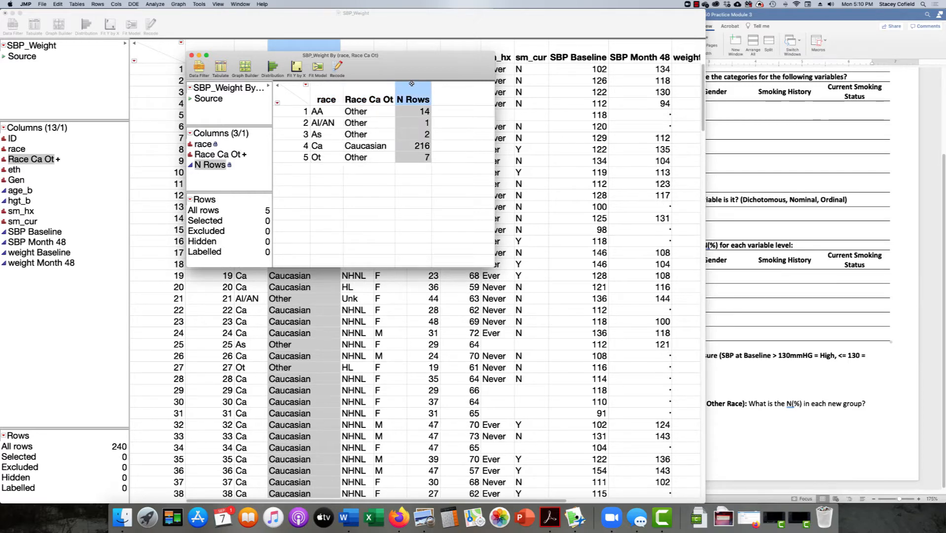
pyautogui.click(282, 146)
pyautogui.click(282, 146)
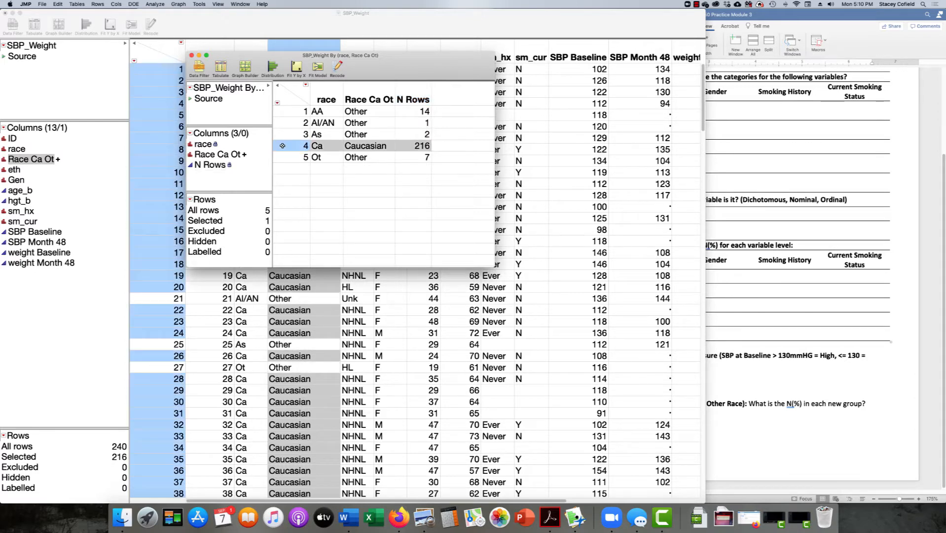
pyautogui.click(289, 110)
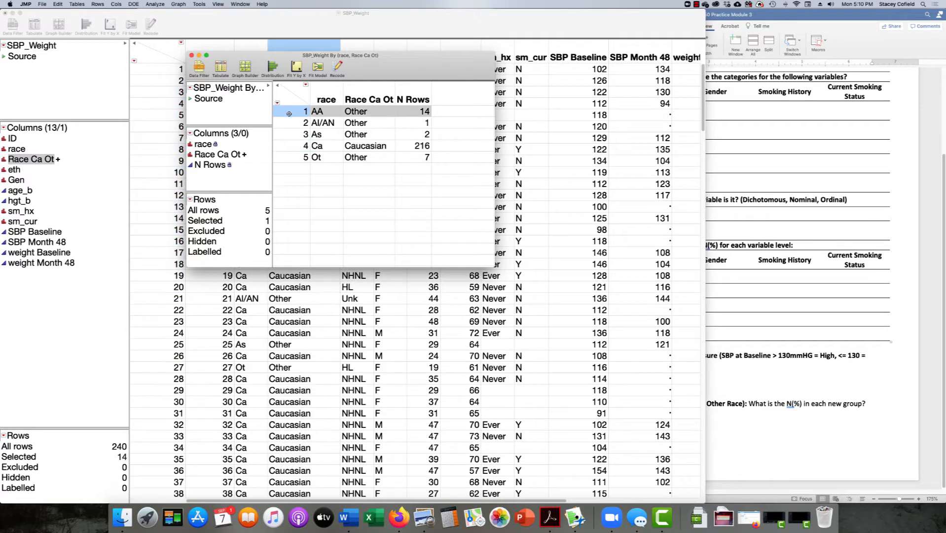
pyautogui.keyDown('shift'); pyautogui.click(290, 122); pyautogui.keyUp('shift')
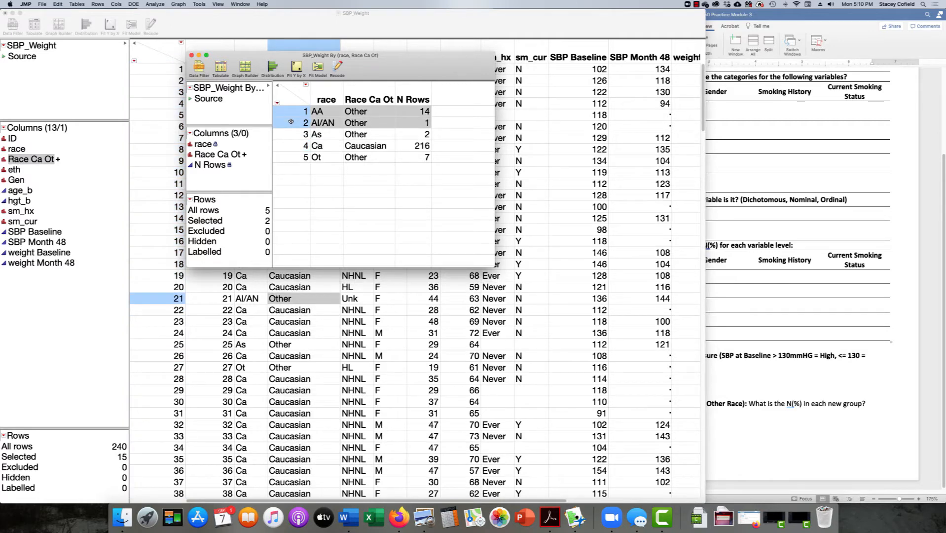
pyautogui.keyDown('shift'); pyautogui.click(291, 130); pyautogui.keyUp('shift')
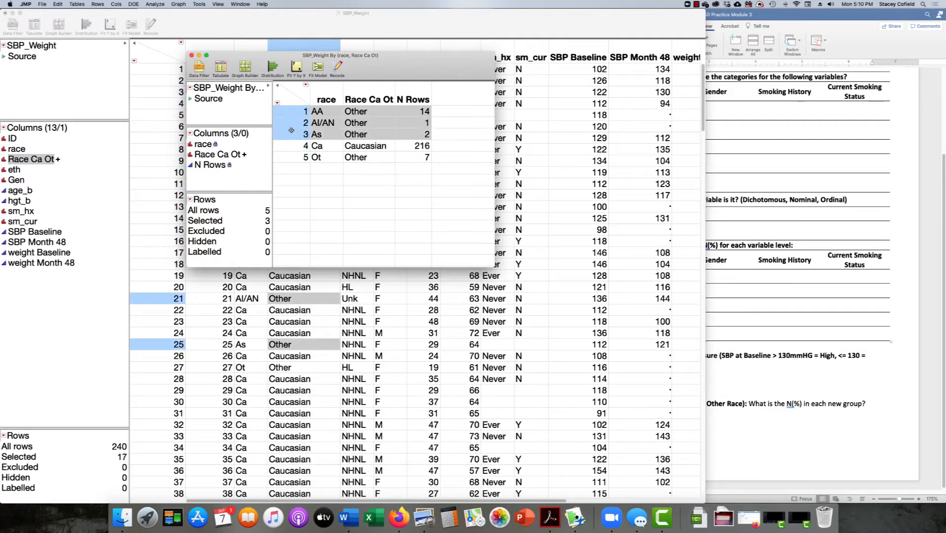
pyautogui.keyDown('super'); pyautogui.click(290, 156); pyautogui.keyUp('super')
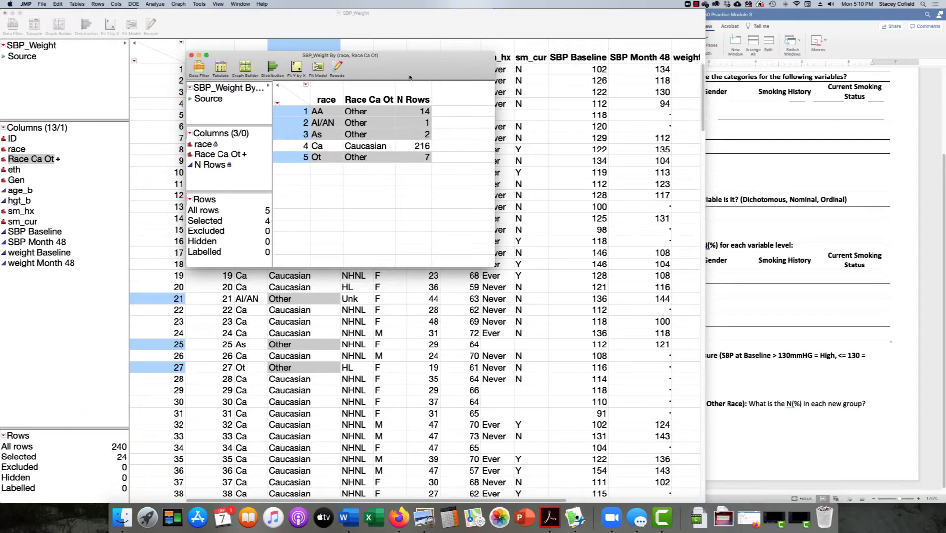
# Move the summary table away from the data columns and bring the SBP_Weight table to the front.
pyautogui.moveTo(395, 71); pyautogui.dragTo(556, 181)
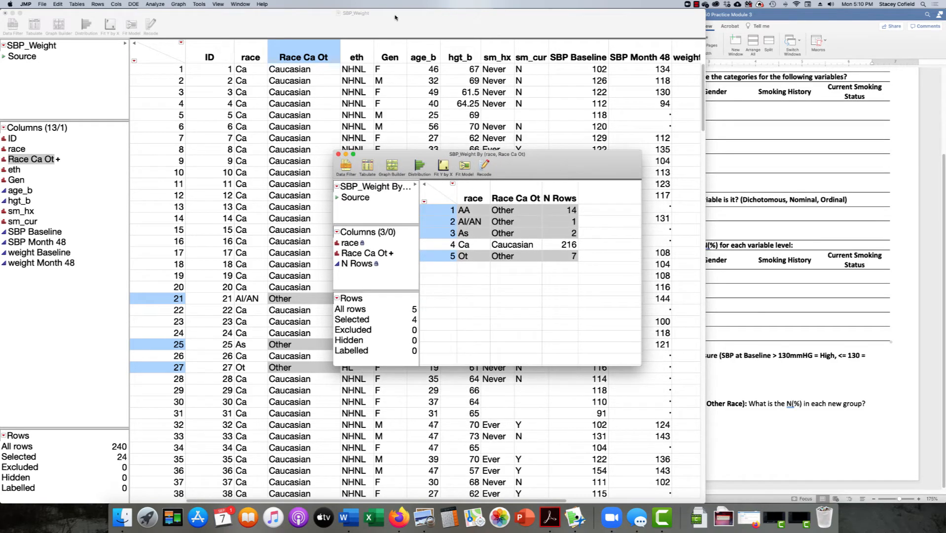
pyautogui.click(394, 17)
pyautogui.moveTo(395, 17)
pyautogui.mouseDown()
pyautogui.moveTo(394, 44)
pyautogui.moveTo(395, 17)
pyautogui.mouseUp()
# Bring the SBP_Weight By (race, Race Ca Ot) summary back to the front, select its Caucasian row, and close the table.
pyautogui.click(240, 4)
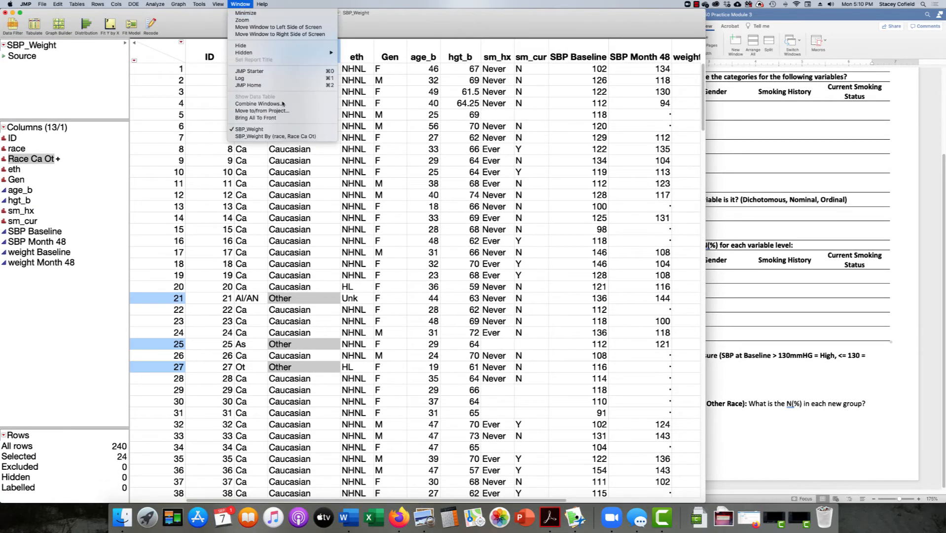
pyautogui.click(292, 143)
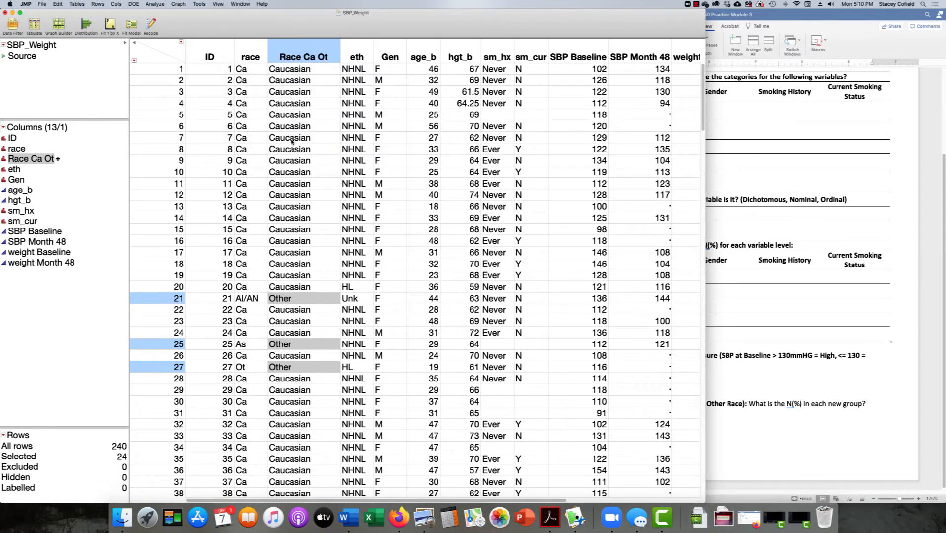
pyautogui.click(241, 4)
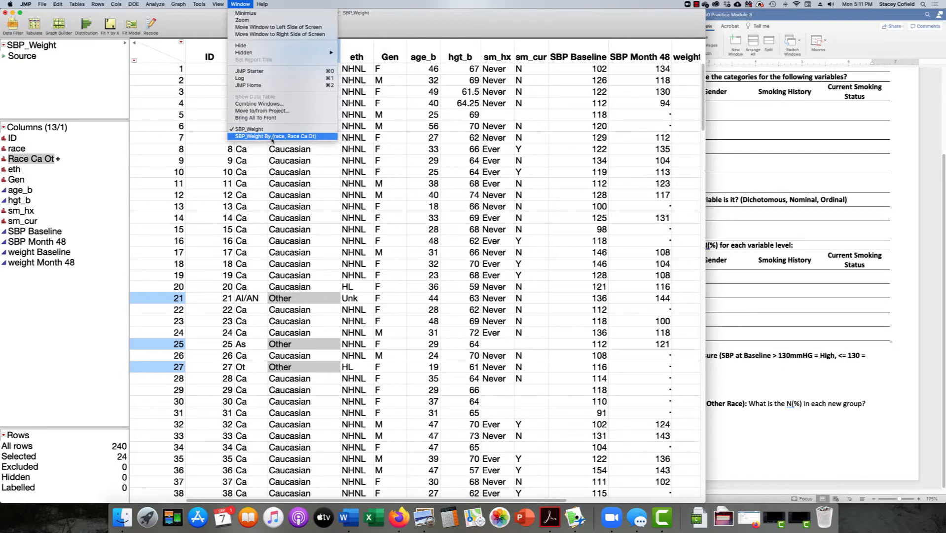
pyautogui.click(311, 139)
pyautogui.moveTo(535, 168); pyautogui.dragTo(536, 90)
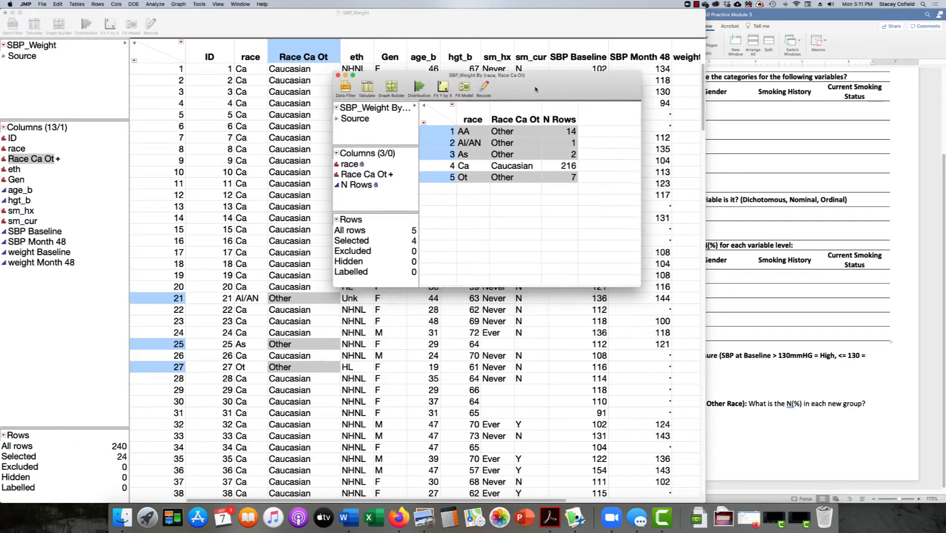
pyautogui.click(441, 167)
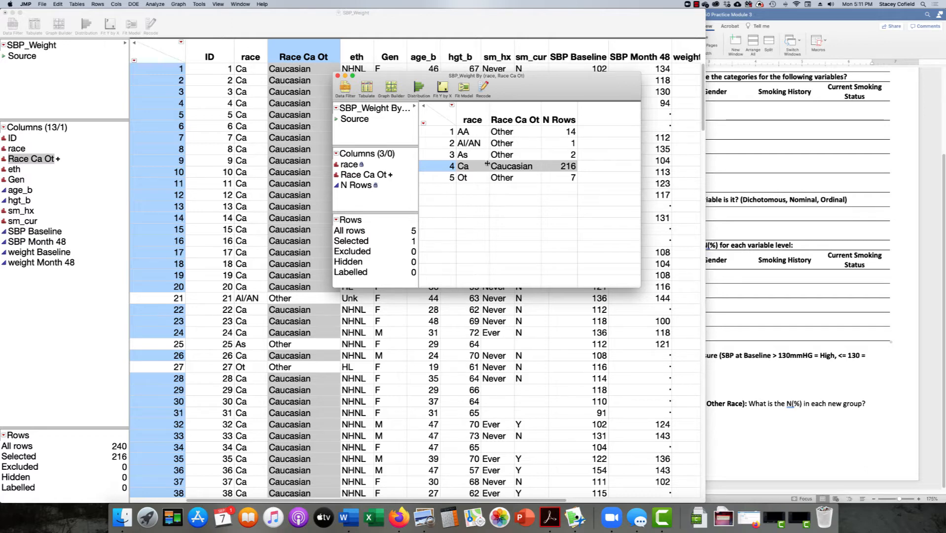
pyautogui.click(338, 77)
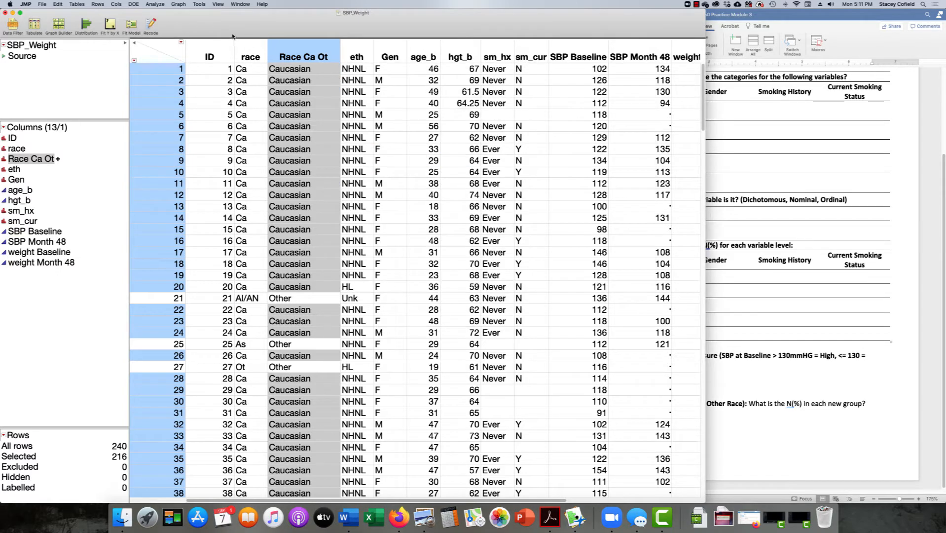
# Save the data table under the new name SBP_Weight_recode and clear its row selection, keeping the Race Ca Ot column selected.
pyautogui.click(42, 4)
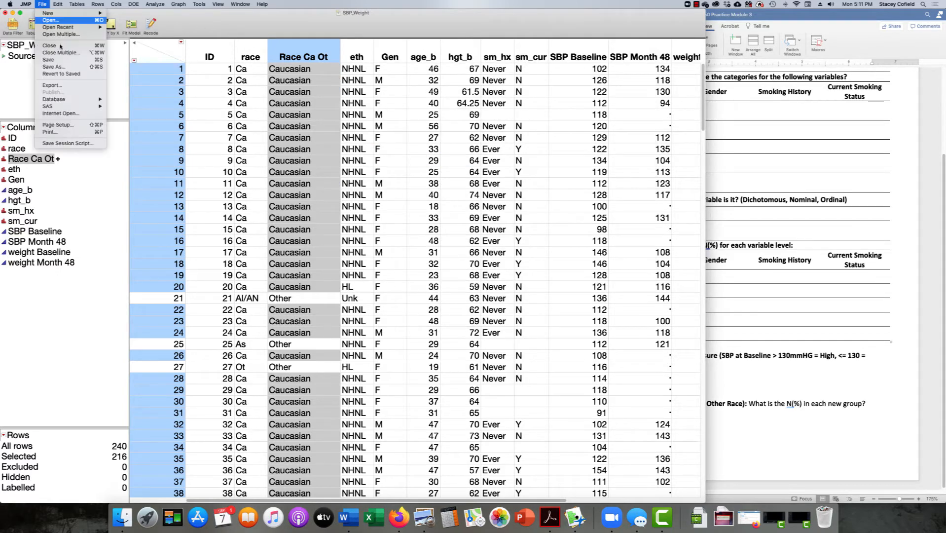
pyautogui.click(67, 67)
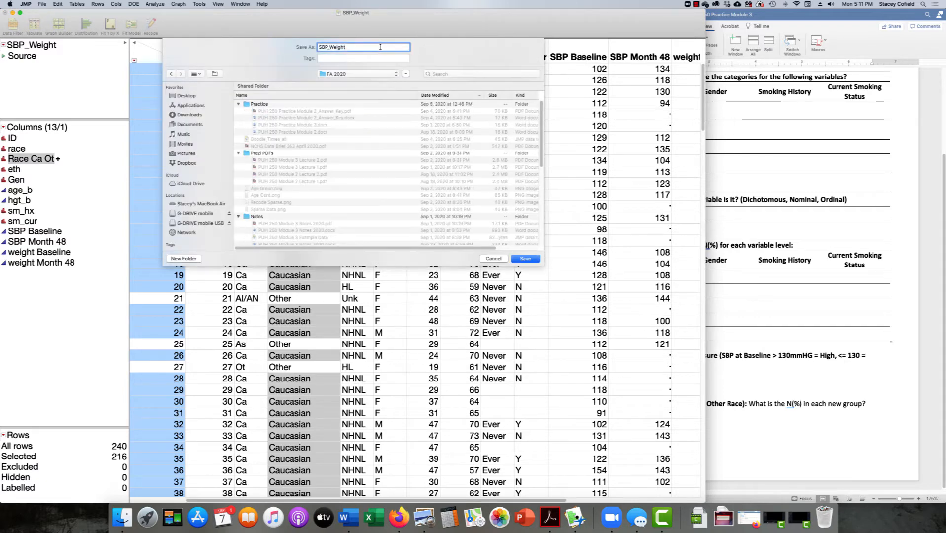
pyautogui.write('_recode')
pyautogui.press('Return')
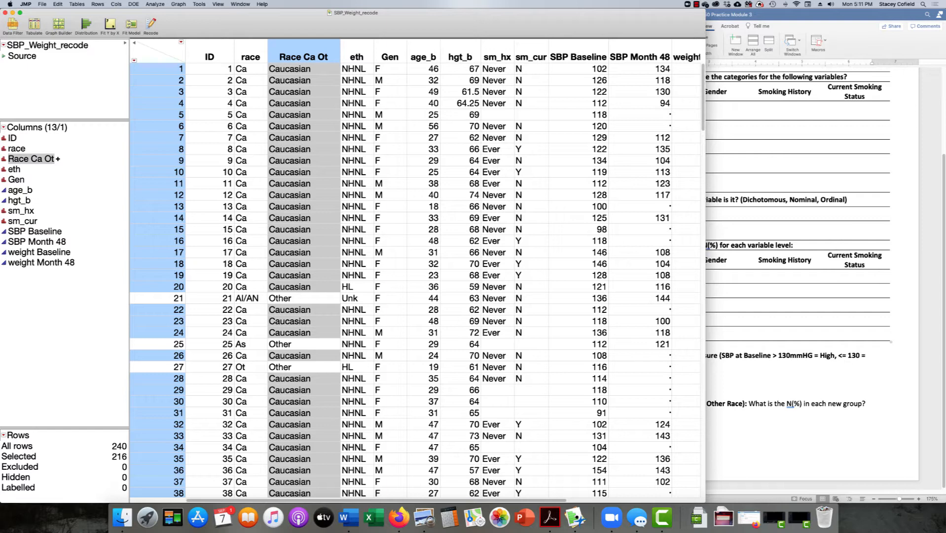
pyautogui.click(313, 45)
pyautogui.click(304, 44)
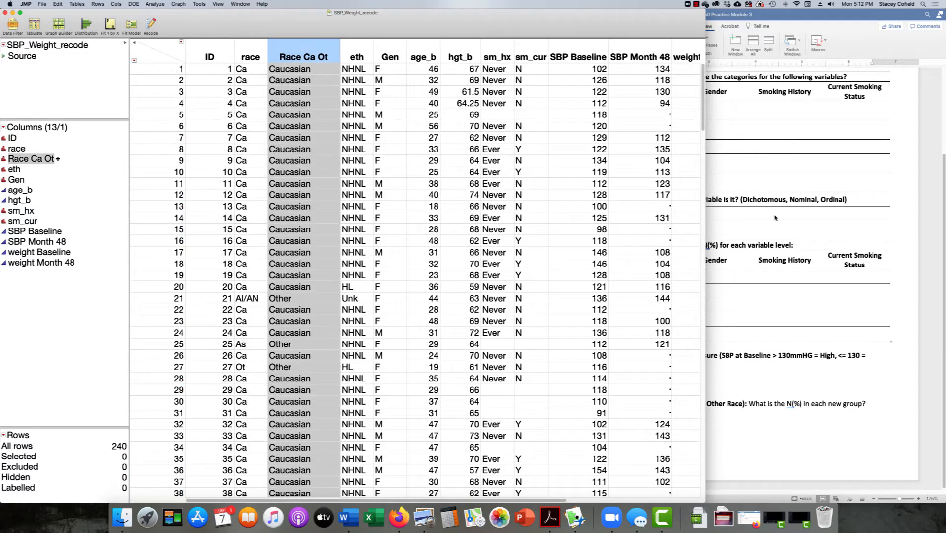
# Switch to the PUH 250 Practice Module 3 document in Word and review the race recode and High Blood Pressure questions.
pyautogui.click(820, 399)
pyautogui.click(643, 423)
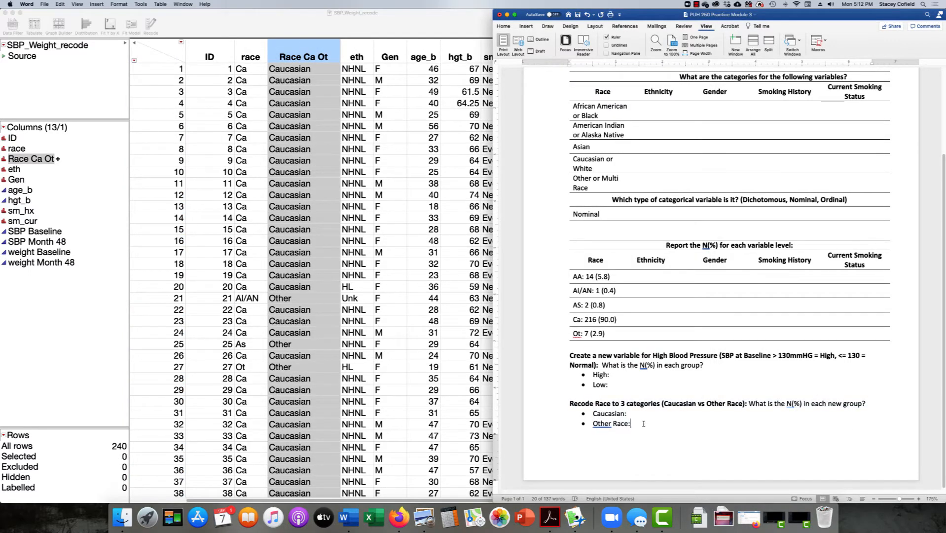
pyautogui.moveTo(644, 423); pyautogui.dragTo(572, 404)
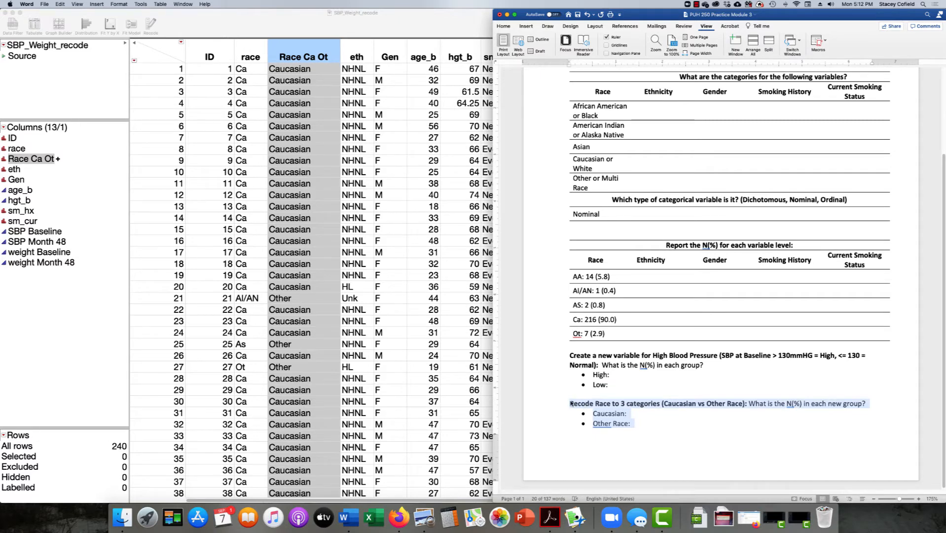
pyautogui.click(625, 383)
# Return to JMP, run a Distribution of SBP Baseline to examine its range and summary statistics, and close the report.
pyautogui.click(440, 23)
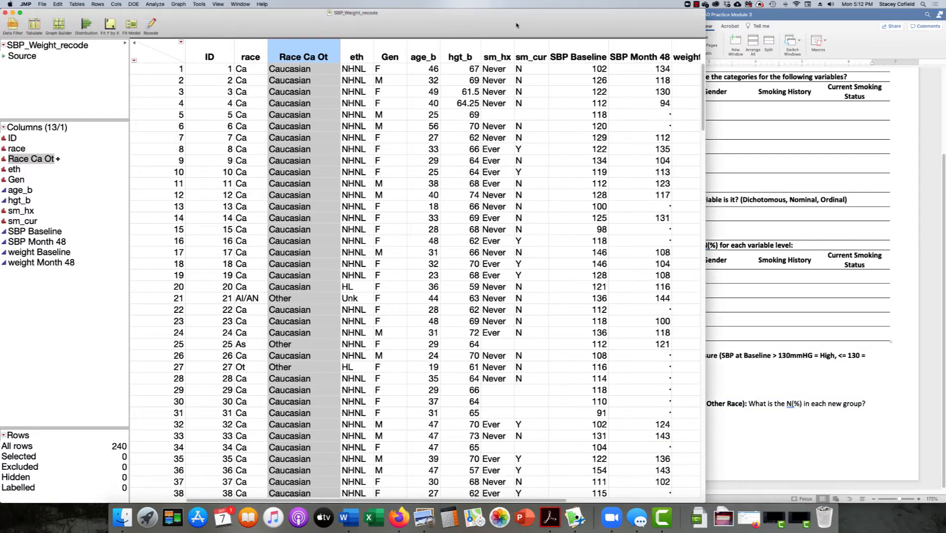
pyautogui.click(575, 45)
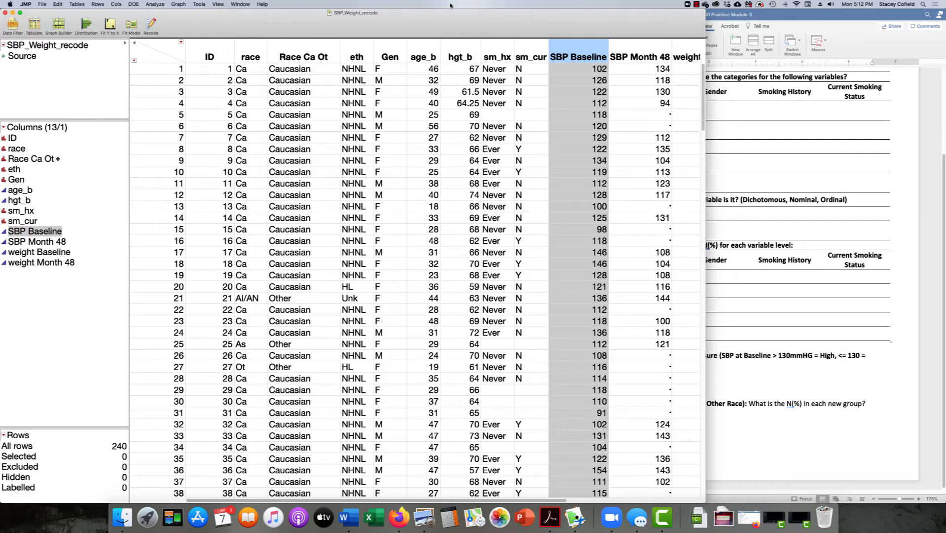
pyautogui.click(156, 4)
pyautogui.click(161, 13)
pyautogui.click(471, 123)
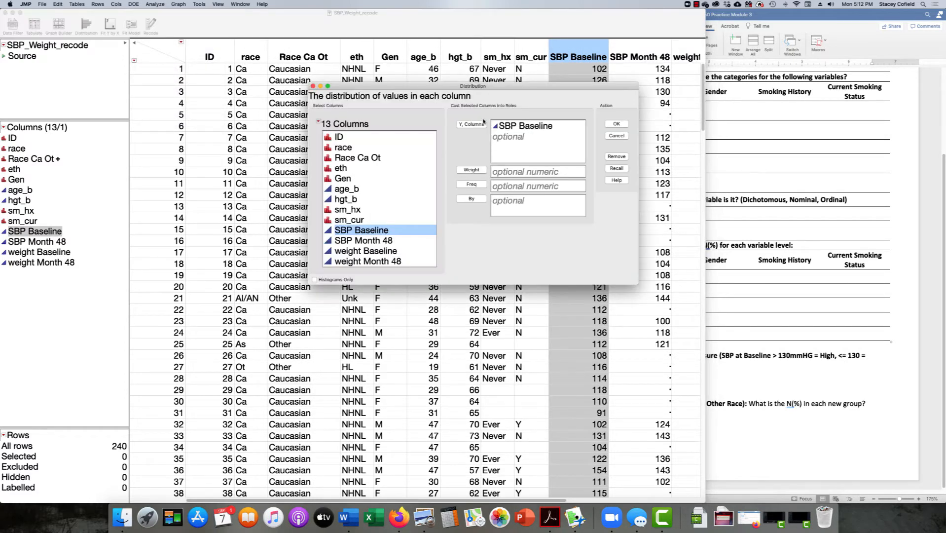
pyautogui.click(616, 123)
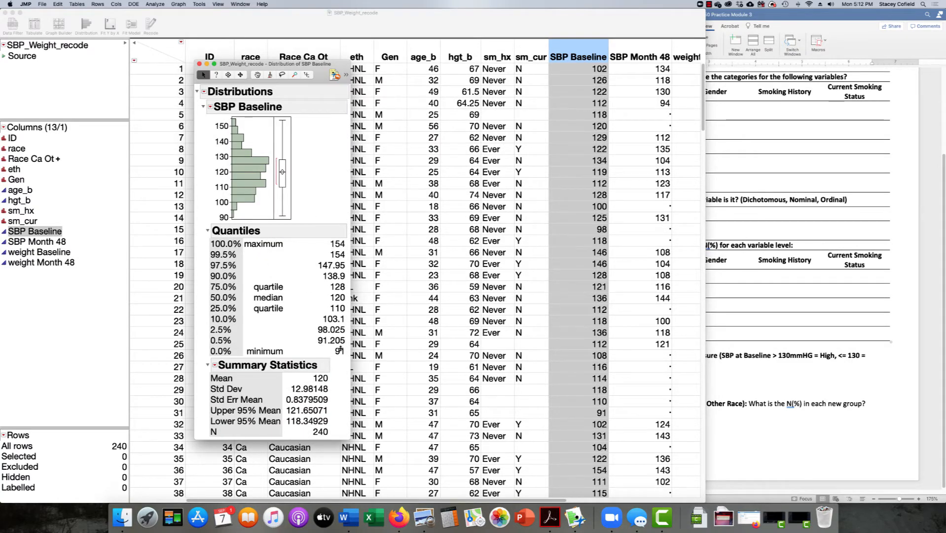
pyautogui.click(199, 65)
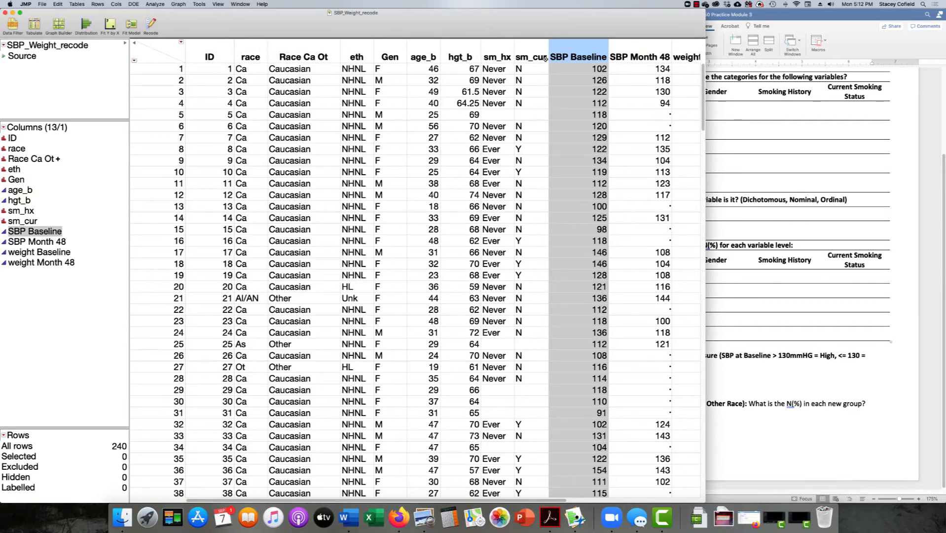
# Create a summary table grouped by SBP Baseline and enlarge its window to show more rows.
pyautogui.click(76, 4)
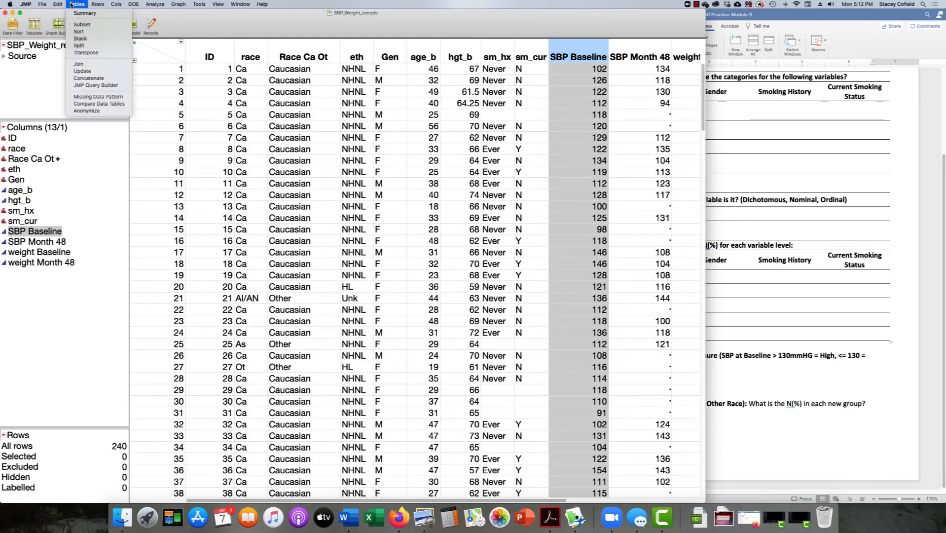
pyautogui.click(78, 13)
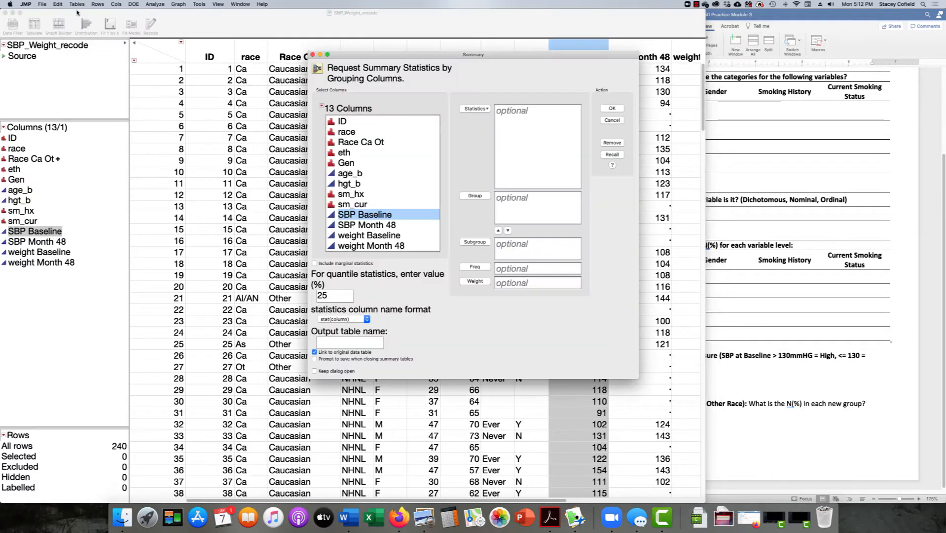
pyautogui.click(482, 196)
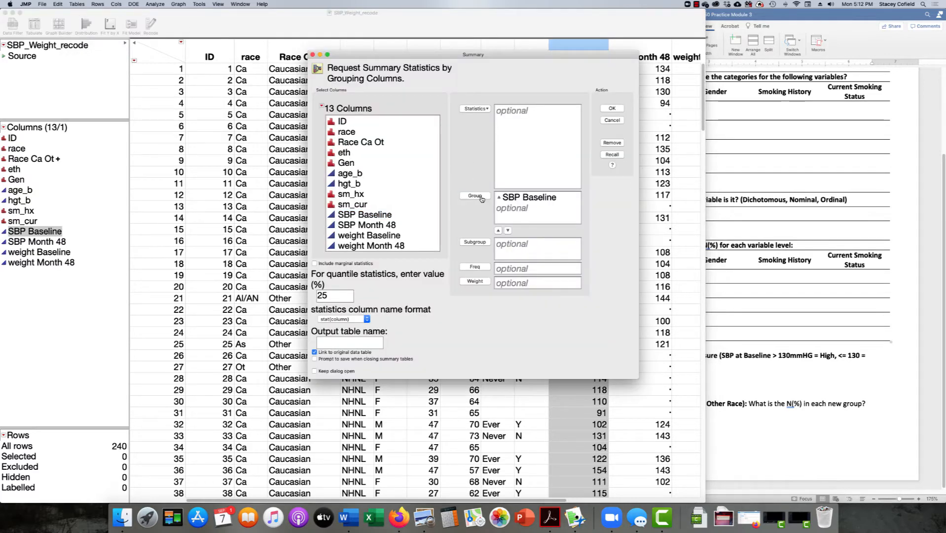
pyautogui.click(613, 109)
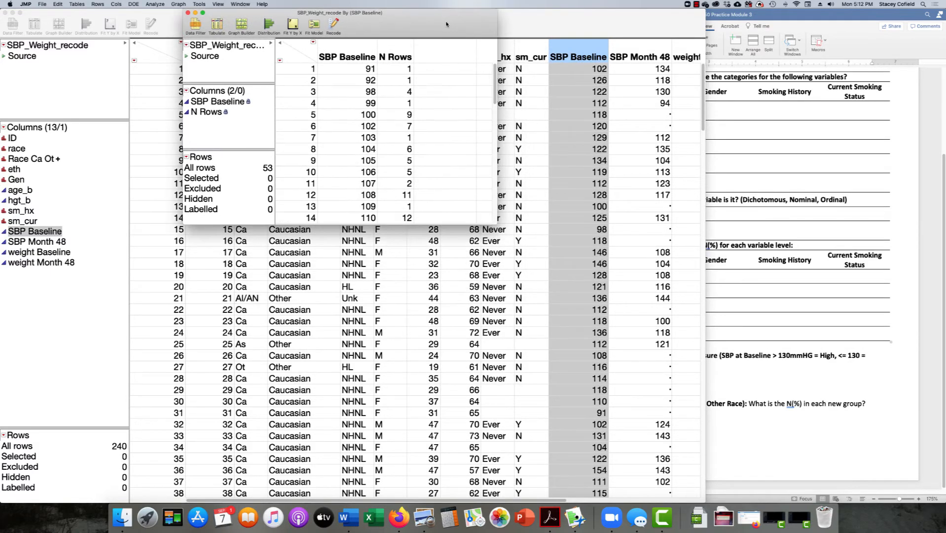
pyautogui.moveTo(495, 223); pyautogui.dragTo(623, 403)
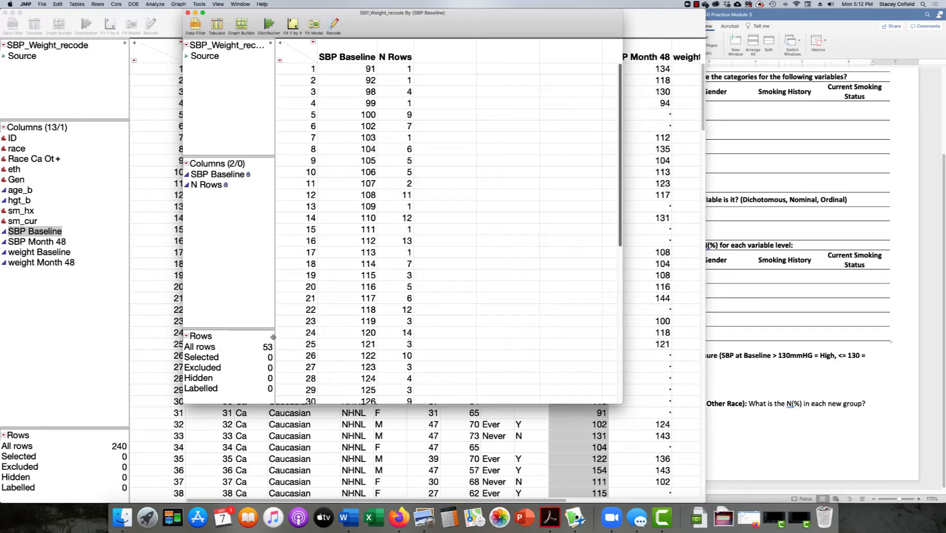
pyautogui.moveTo(269, 318)
pyautogui.mouseDown()
pyautogui.moveTo(257, 380)
pyautogui.moveTo(273, 319)
pyautogui.moveTo(246, 321)
pyautogui.mouseUp()
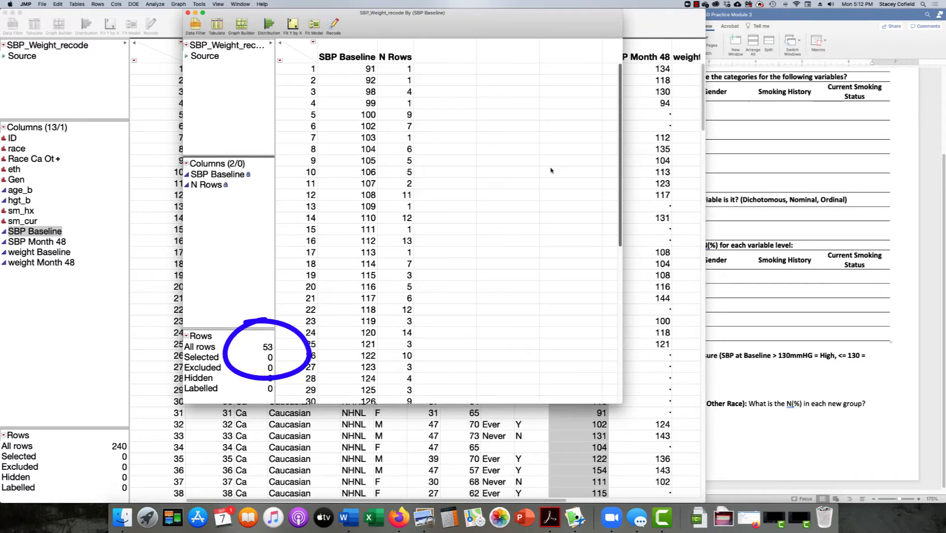
# Examine the SBP Baseline summary rows, selecting the values 128, 103 and 112 in turn to check the linked data rows.
pyautogui.moveTo(620, 133); pyautogui.dragTo(623, 296)
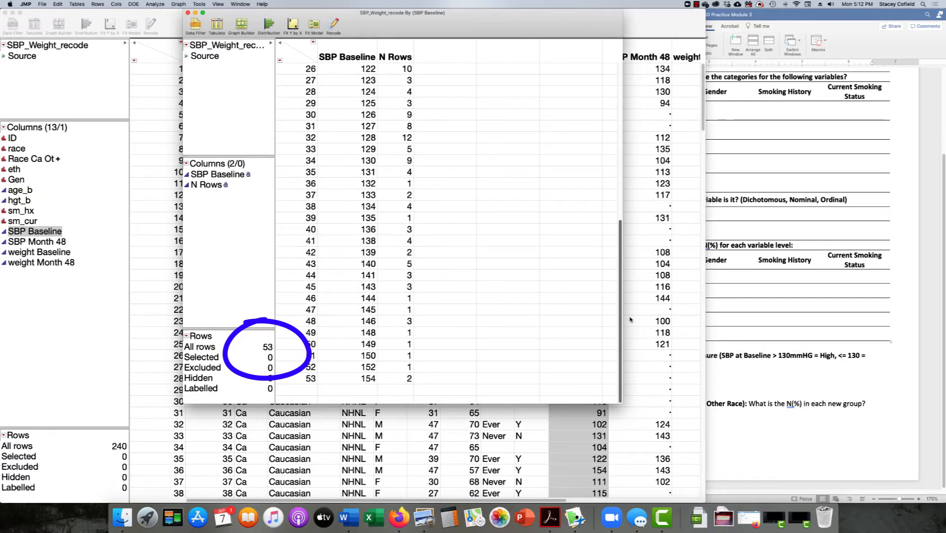
pyautogui.click(295, 137)
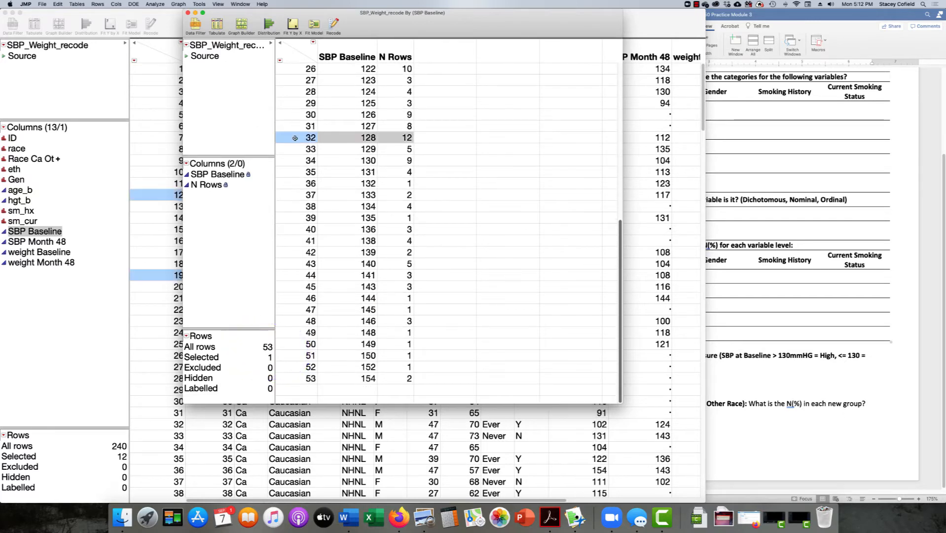
pyautogui.moveTo(399, 12); pyautogui.dragTo(564, 12)
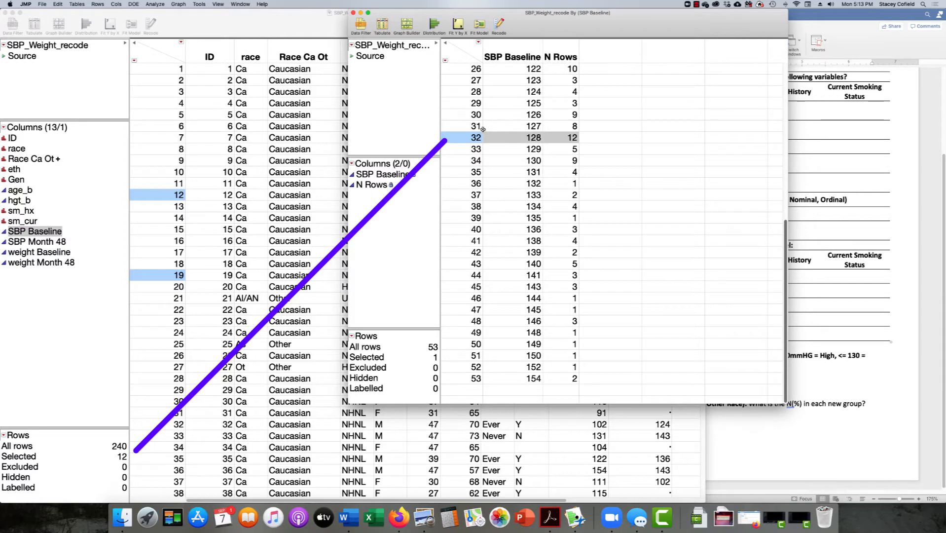
pyautogui.moveTo(787, 231); pyautogui.dragTo(791, 115)
pyautogui.click(467, 68)
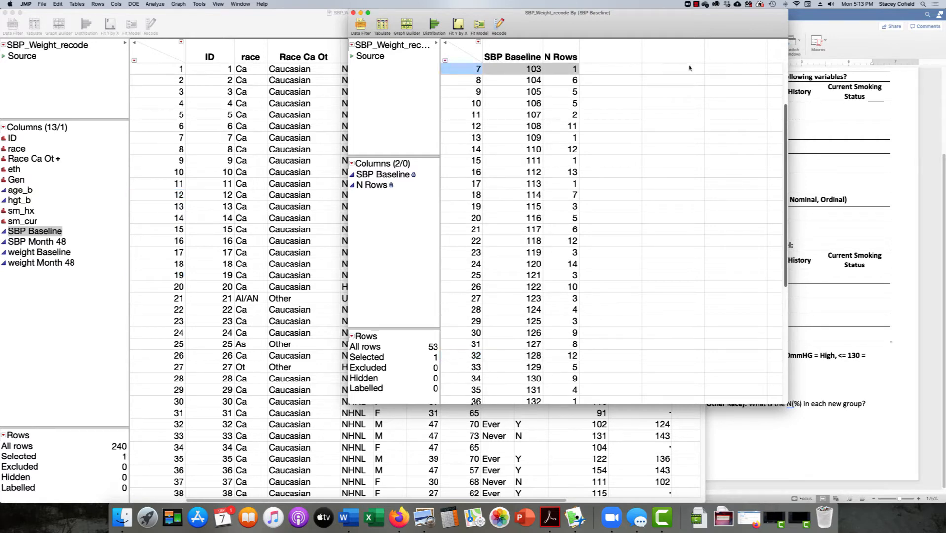
pyautogui.click(461, 173)
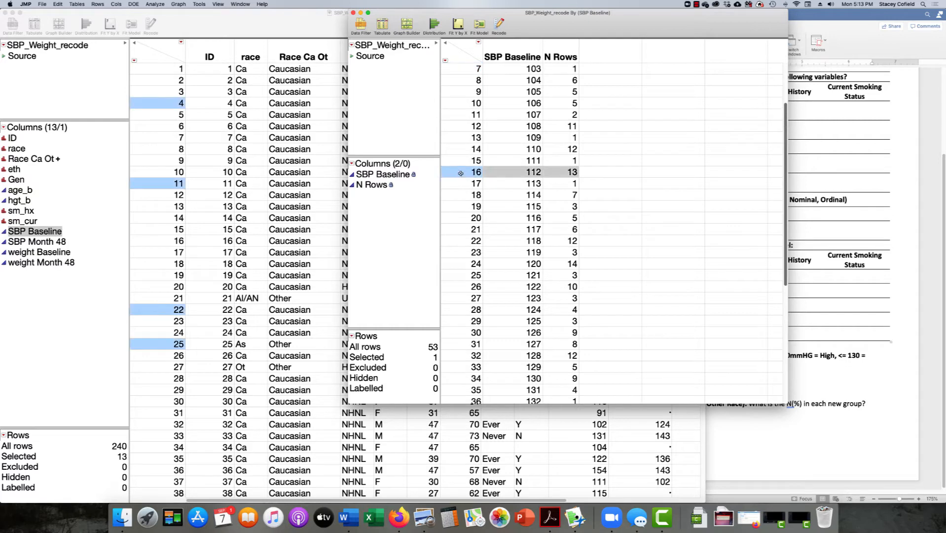
# Close the summary table, review the individual SBP Baseline values in Recode, and close it without recoding.
pyautogui.click(353, 13)
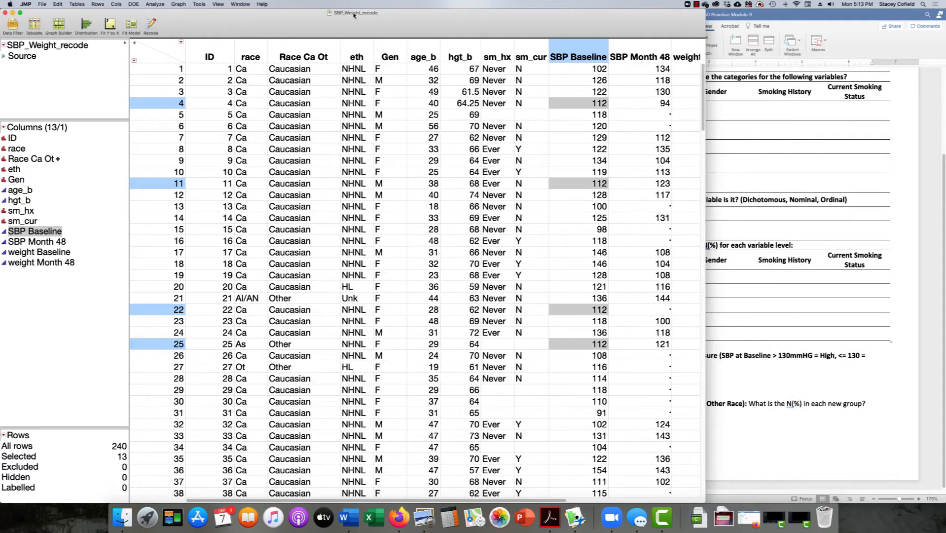
pyautogui.click(571, 43)
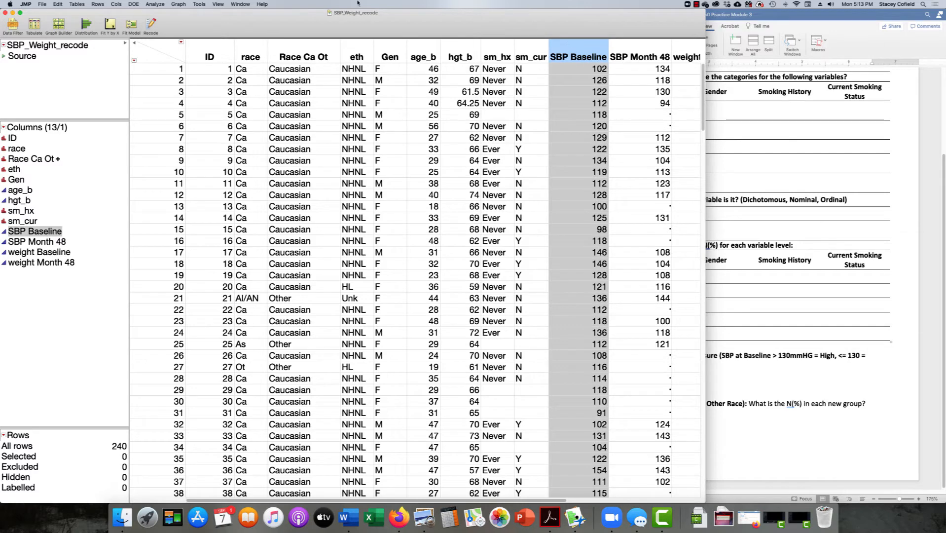
pyautogui.click(116, 4)
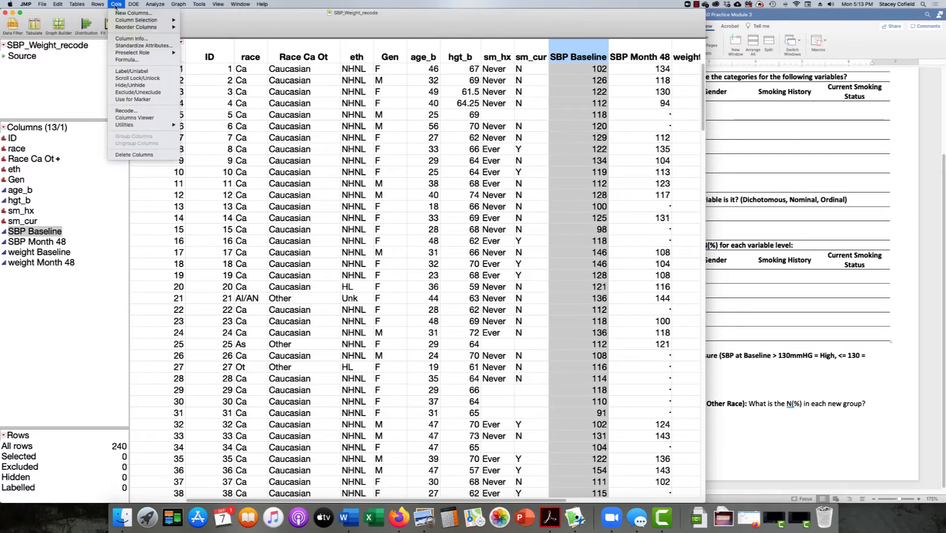
pyautogui.click(130, 110)
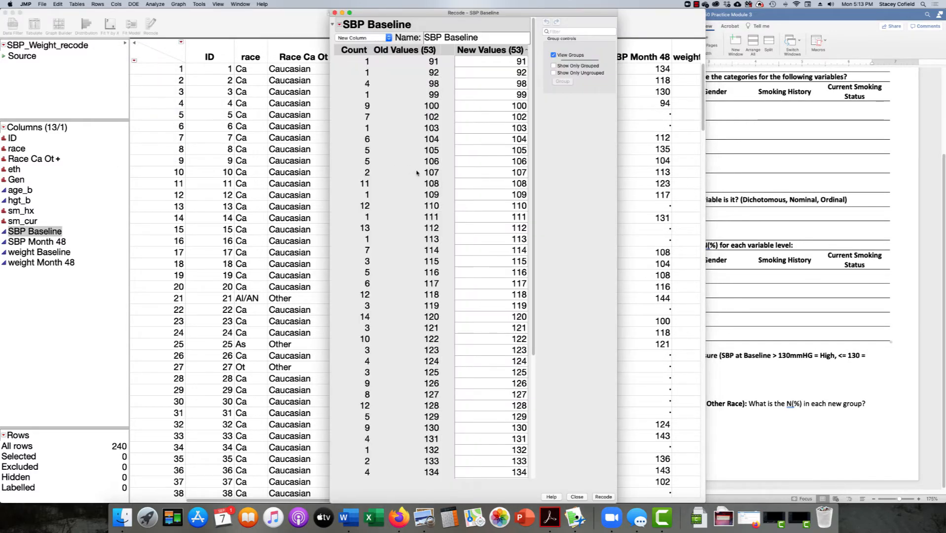
pyautogui.scroll(-5, 543, 365)
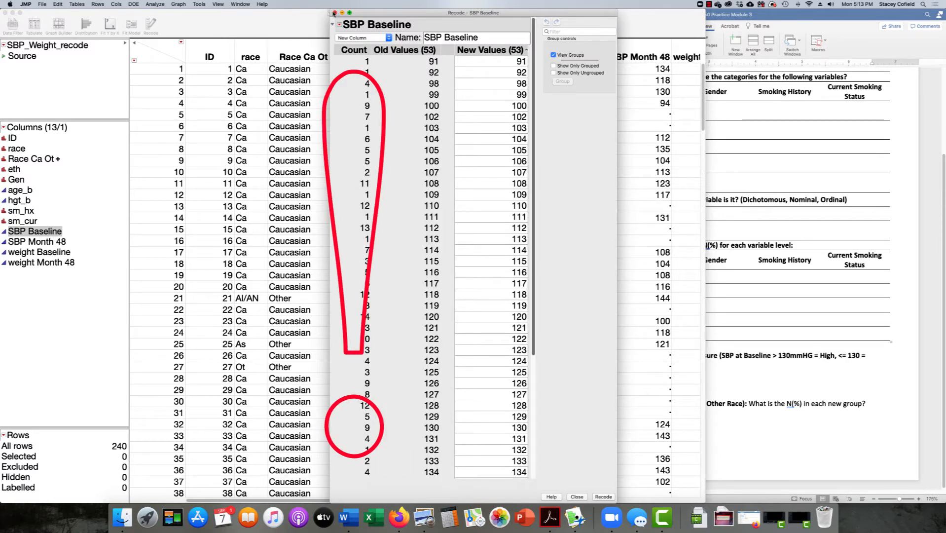
pyautogui.click(334, 12)
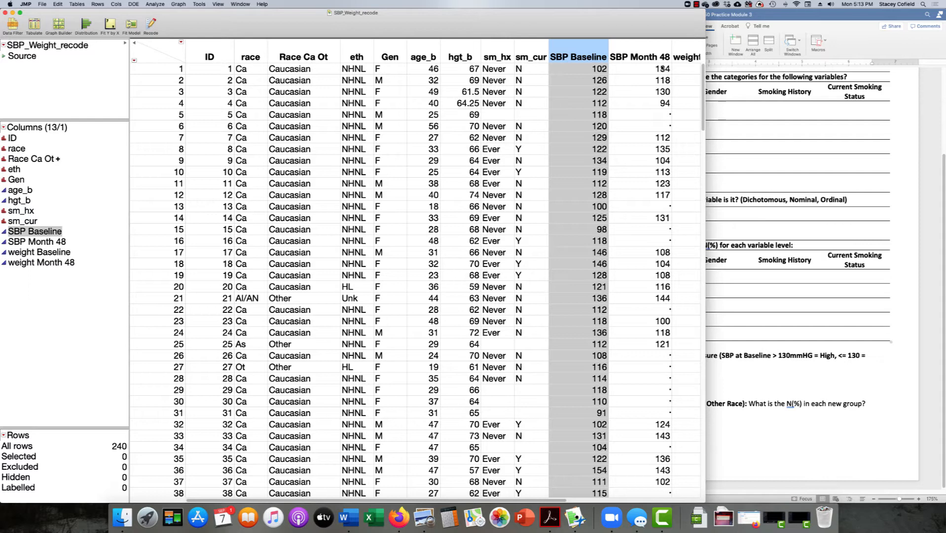
# Add a new column named High SBP YN after SBP Baseline, with Character data type and Nominal modeling type.
pyautogui.click(116, 4)
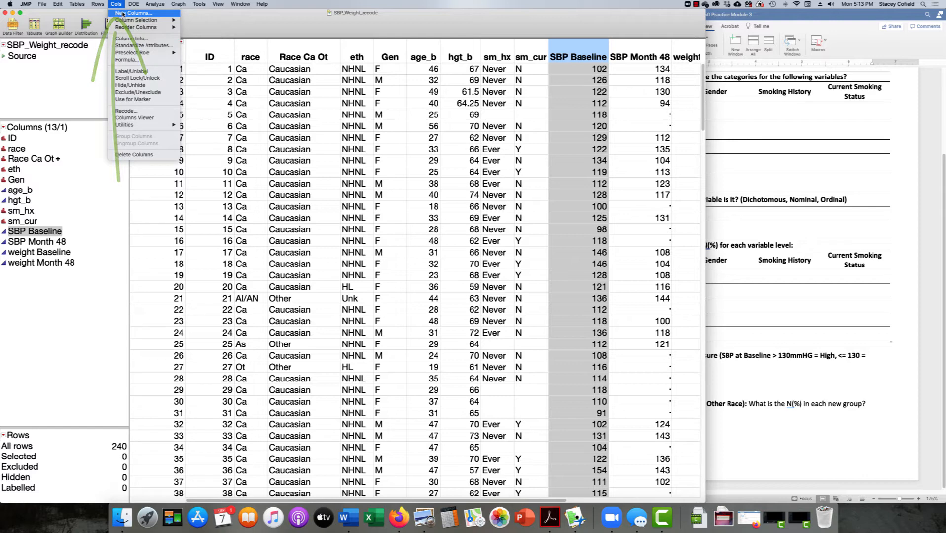
pyautogui.click(148, 13)
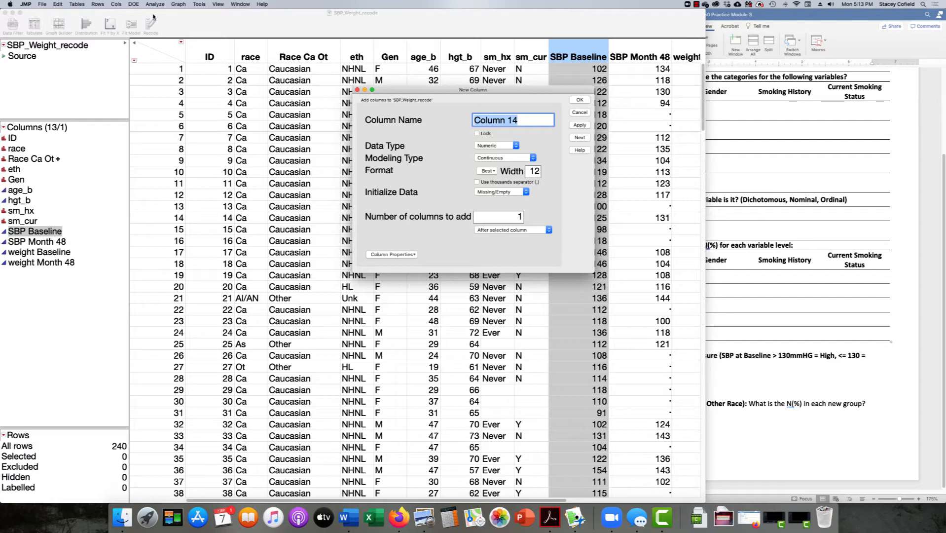
pyautogui.write('High BP')
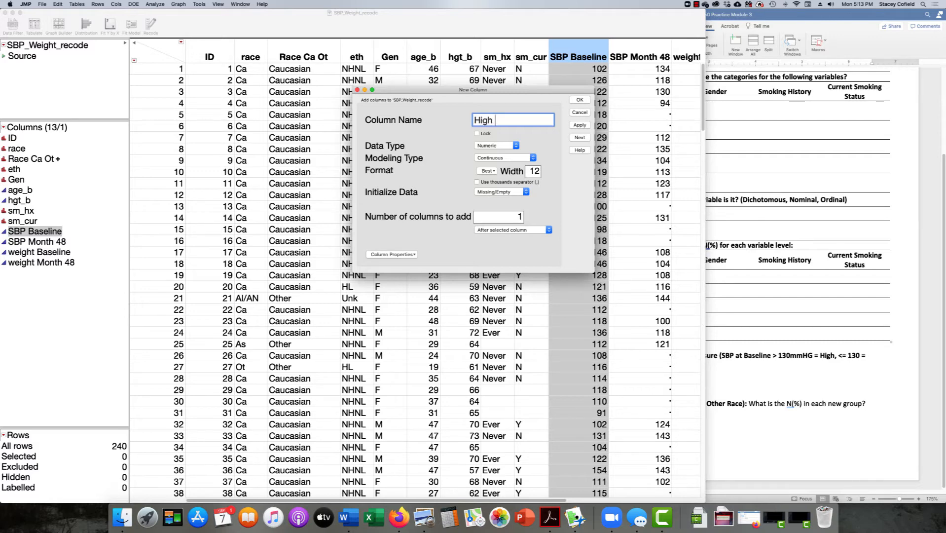
pyautogui.press('BackSpace')
pyautogui.press('BackSpace')
pyautogui.write('SBP YN')
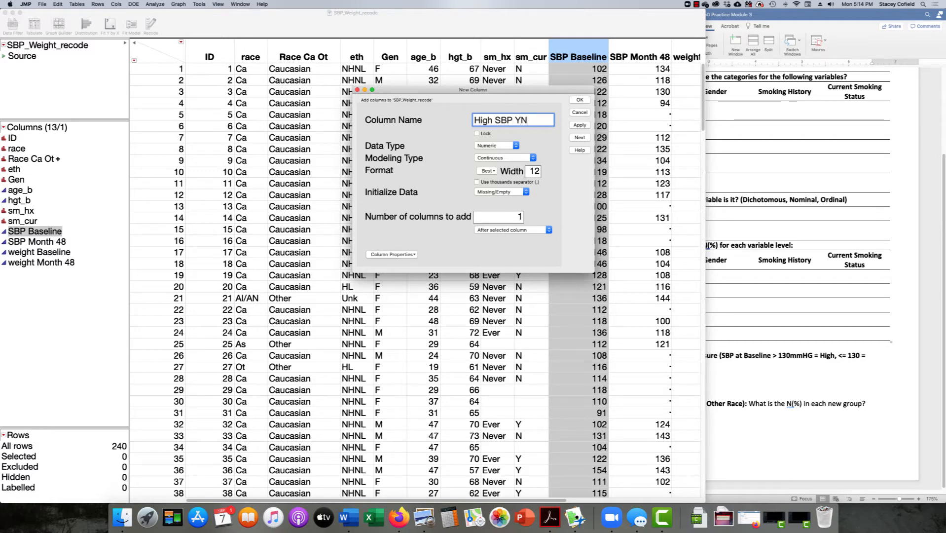
pyautogui.click(517, 145)
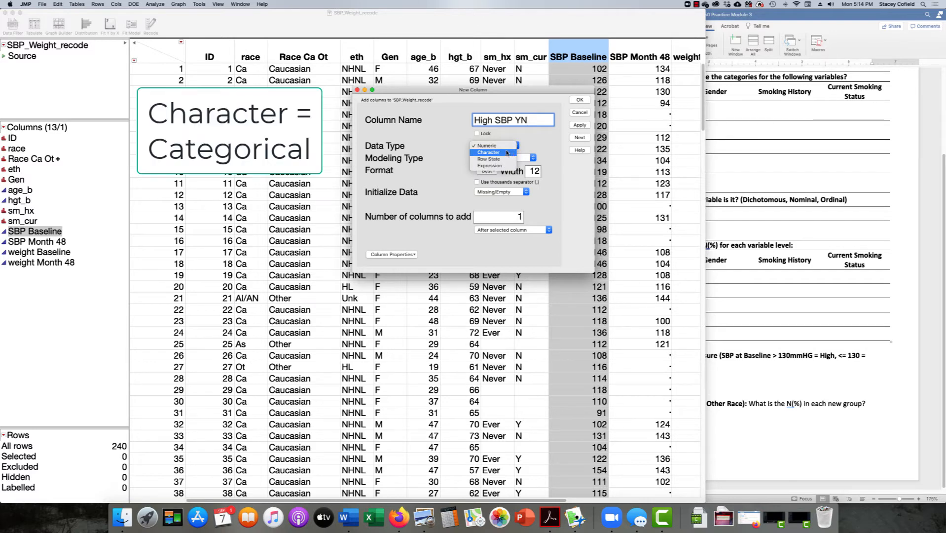
pyautogui.click(507, 153)
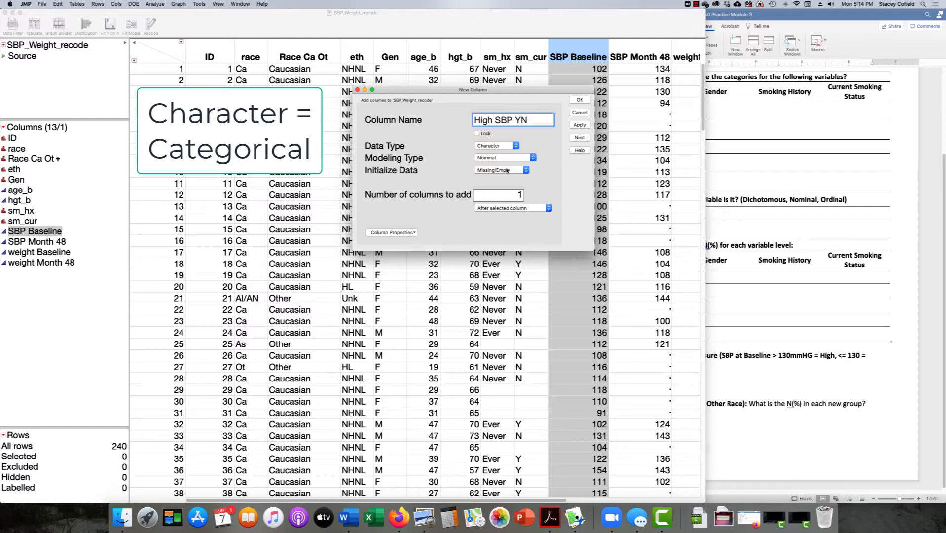
pyautogui.click(575, 100)
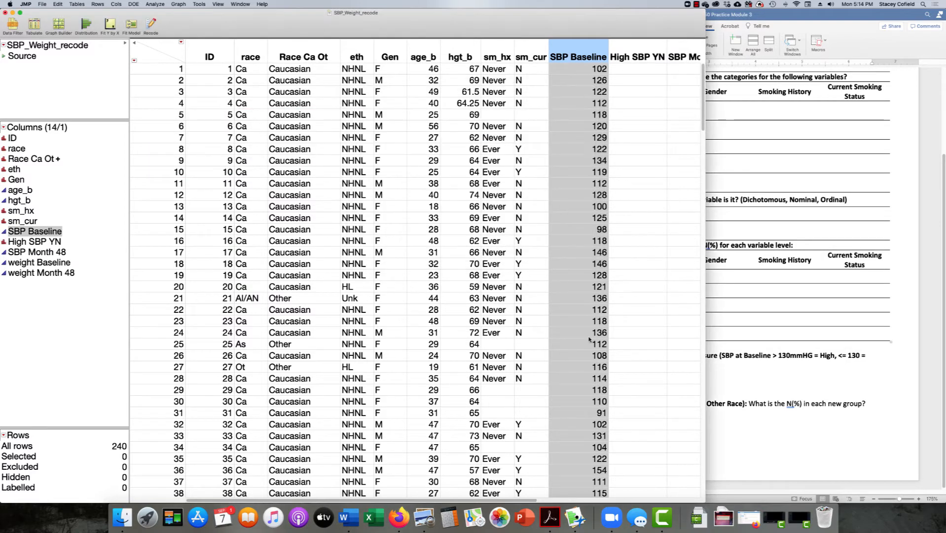
# Compare the SBP Baseline values with the High SBP YN cells in rows 1, 2 and 9.
pyautogui.moveTo(525, 500); pyautogui.dragTo(578, 500)
pyautogui.click(556, 45)
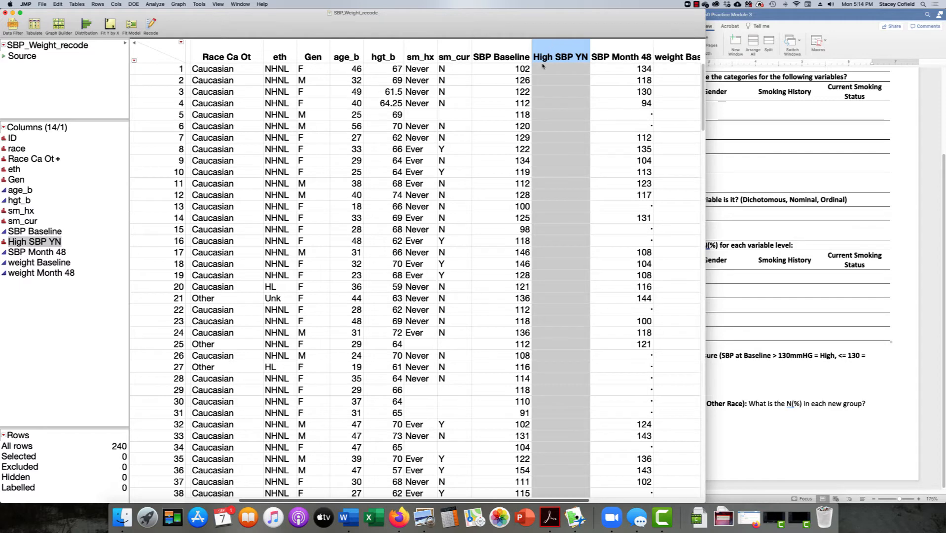
pyautogui.click(524, 72)
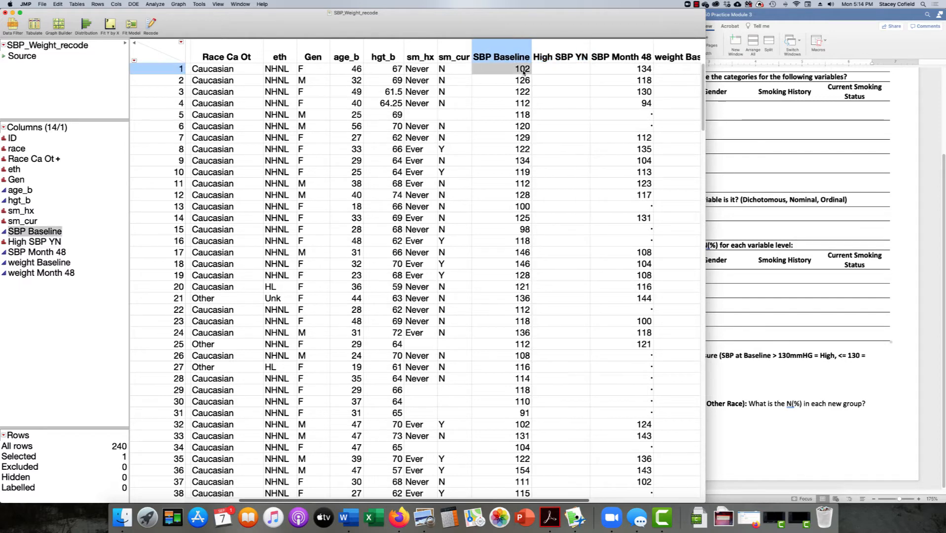
pyautogui.click(561, 71)
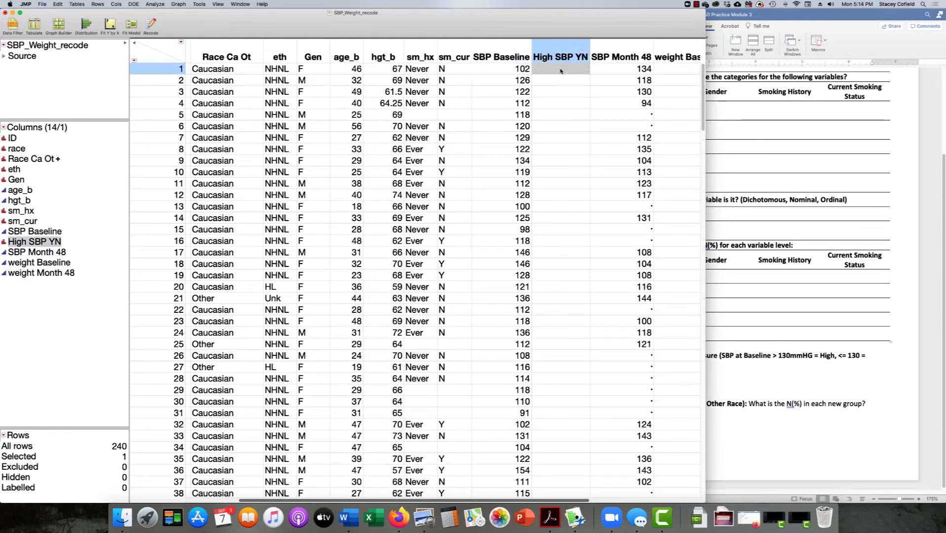
pyautogui.click(500, 82)
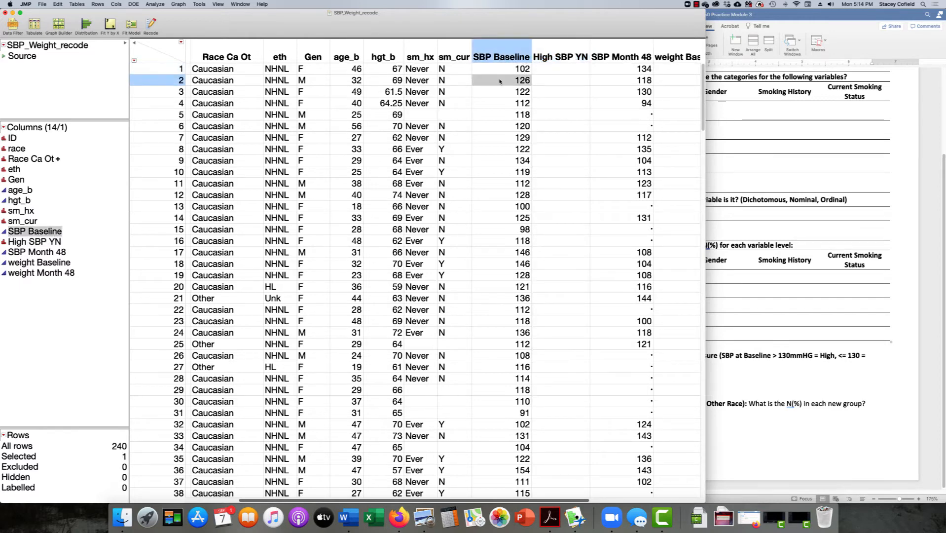
pyautogui.click(560, 84)
pyautogui.click(511, 161)
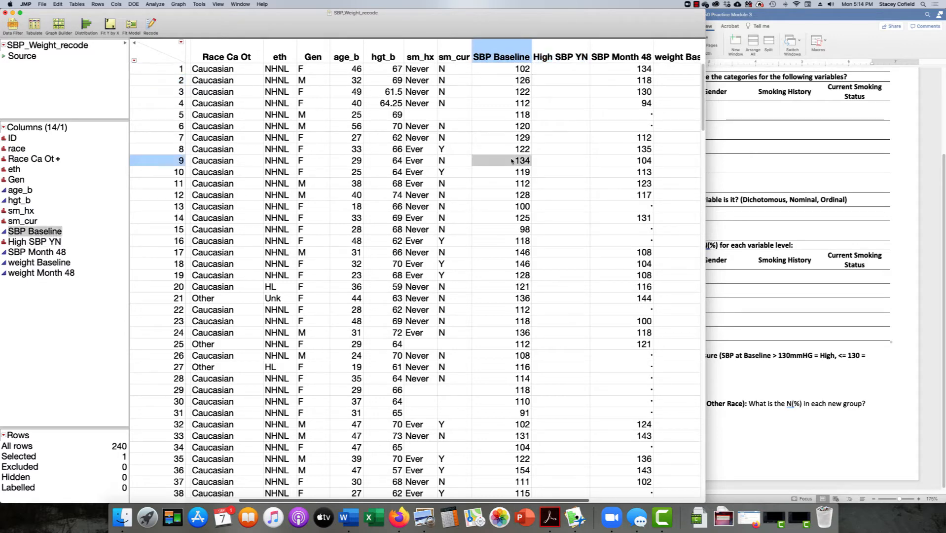
pyautogui.click(552, 162)
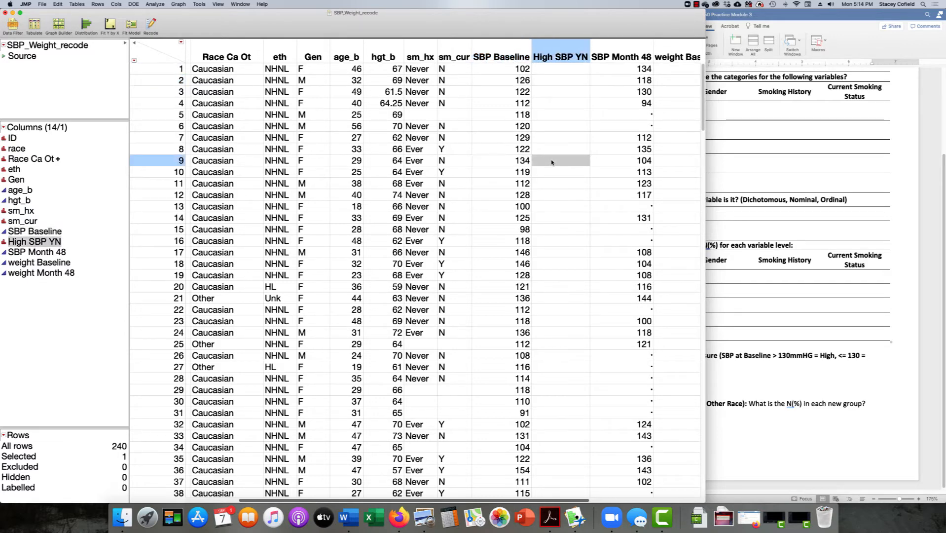
# Add a Formula property to the High SBP YN column and open its formula for editing.
pyautogui.click(555, 45)
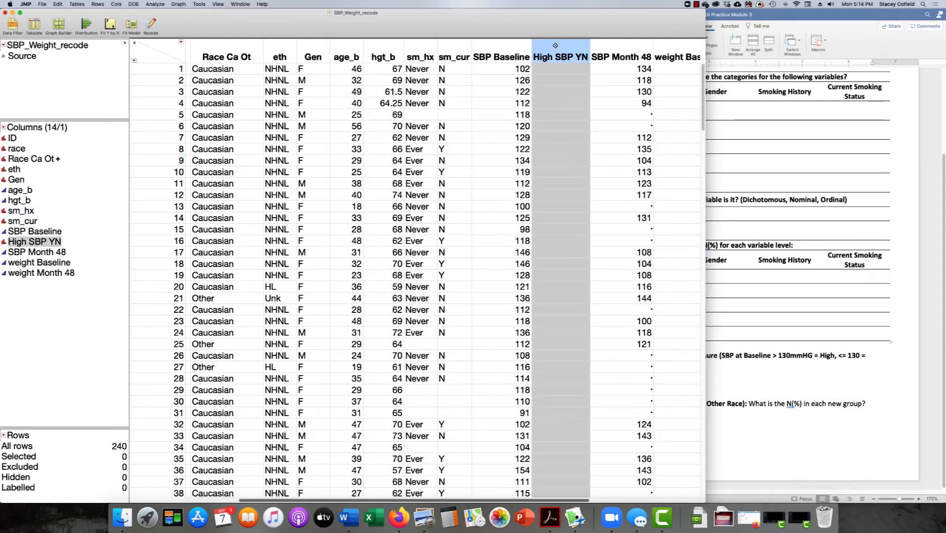
pyautogui.click(121, 4)
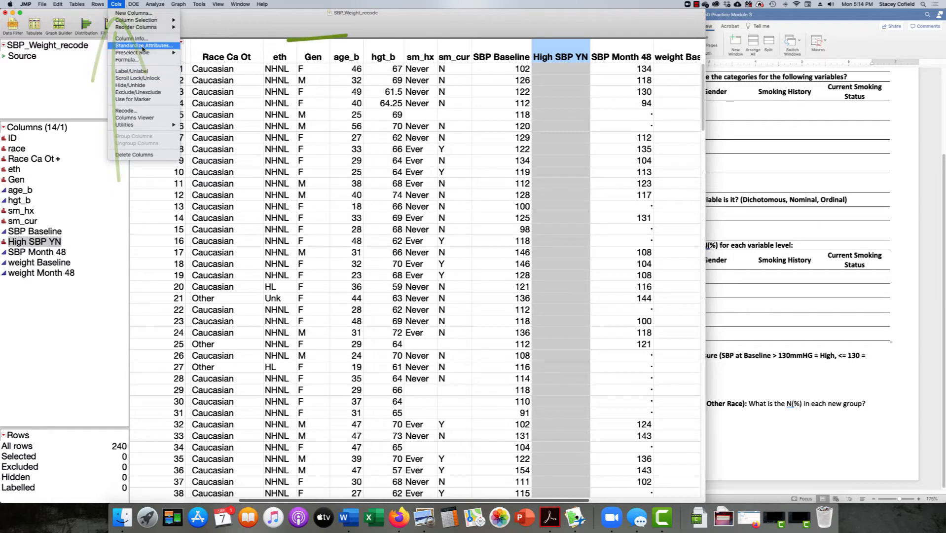
pyautogui.click(145, 40)
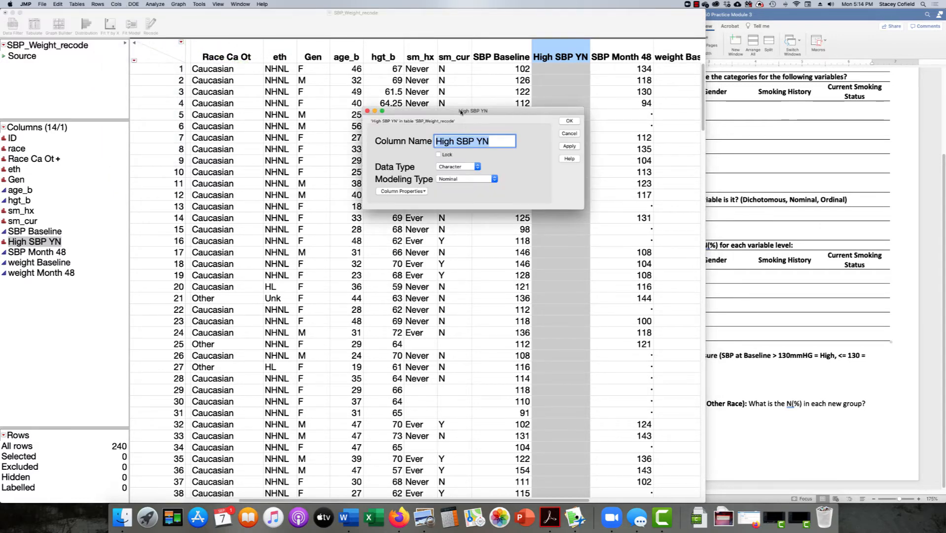
pyautogui.moveTo(463, 111); pyautogui.dragTo(462, 90)
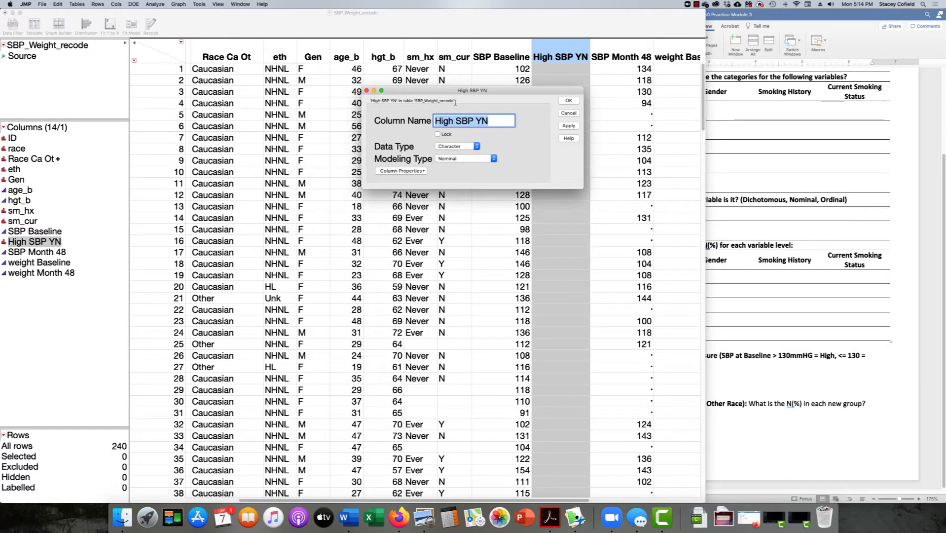
pyautogui.click(424, 173)
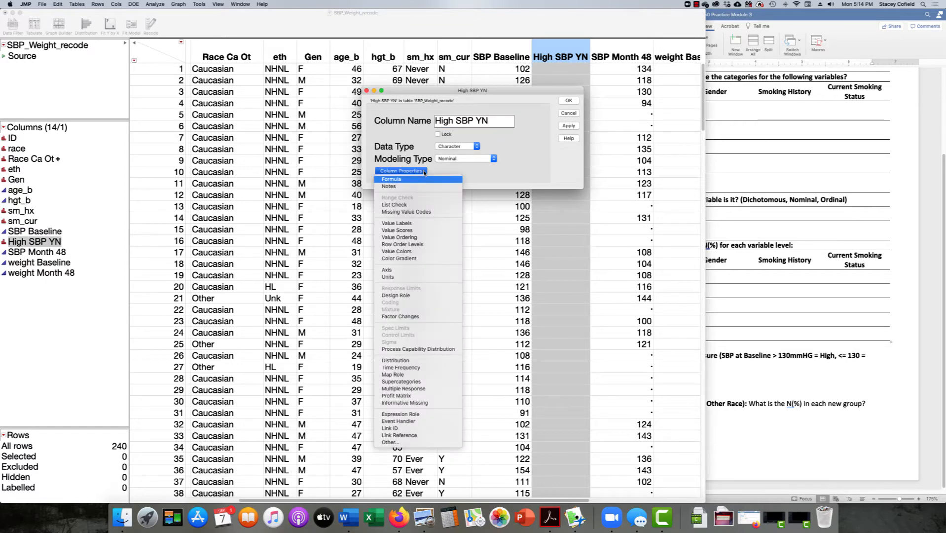
pyautogui.click(412, 181)
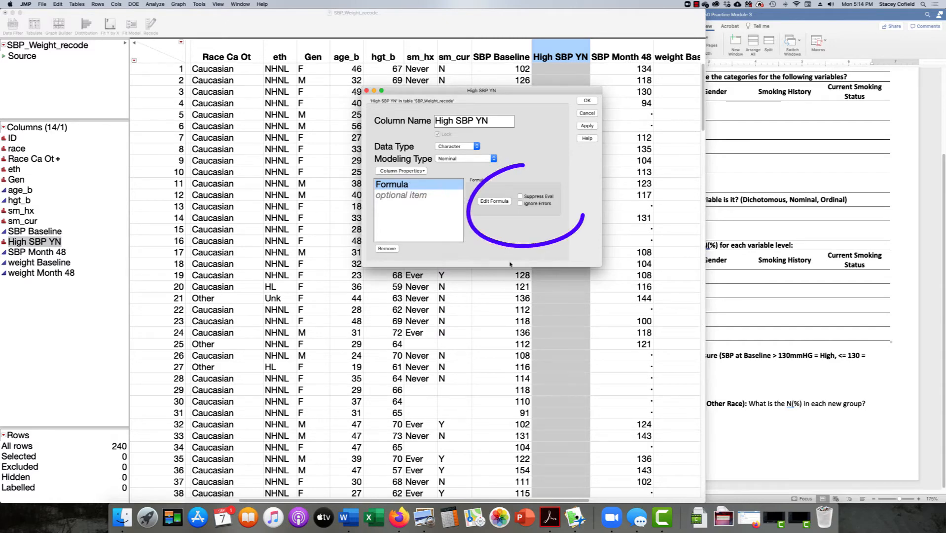
pyautogui.click(495, 201)
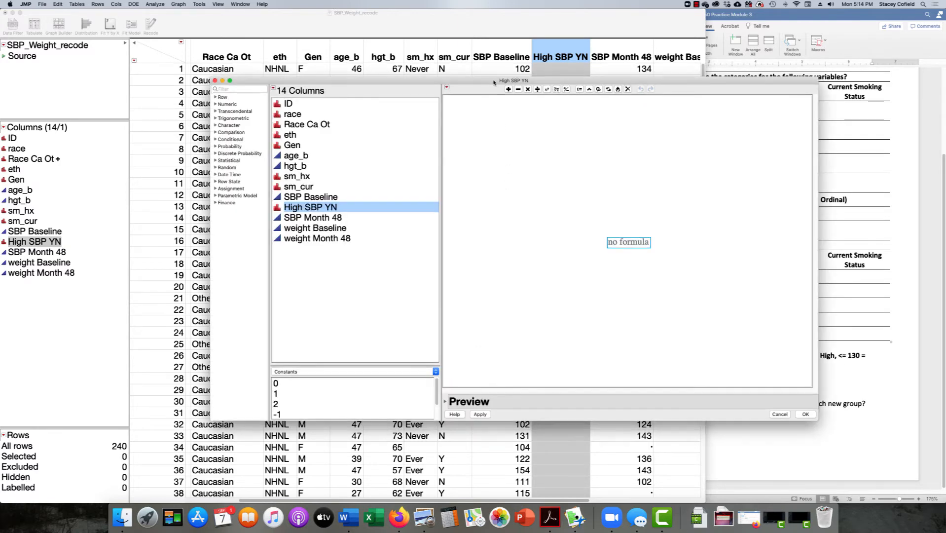
pyautogui.moveTo(494, 82); pyautogui.dragTo(453, 38)
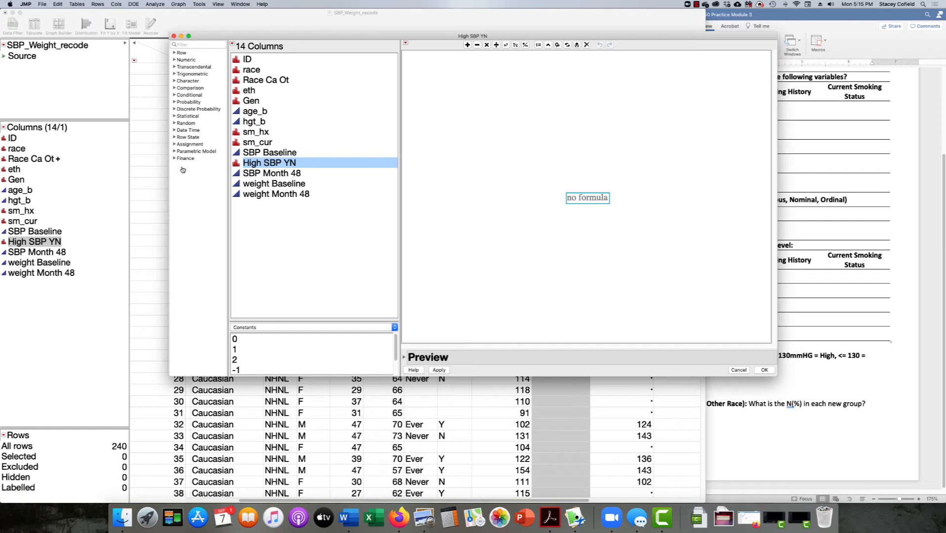
# Insert a conditional If function in the formula and put SBP Baseline in its expression.
pyautogui.click(175, 95)
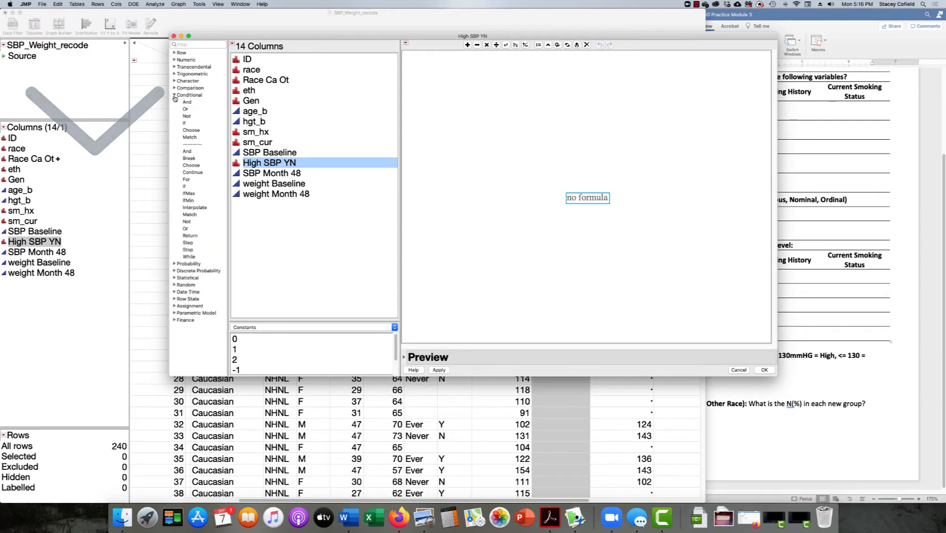
pyautogui.click(185, 123)
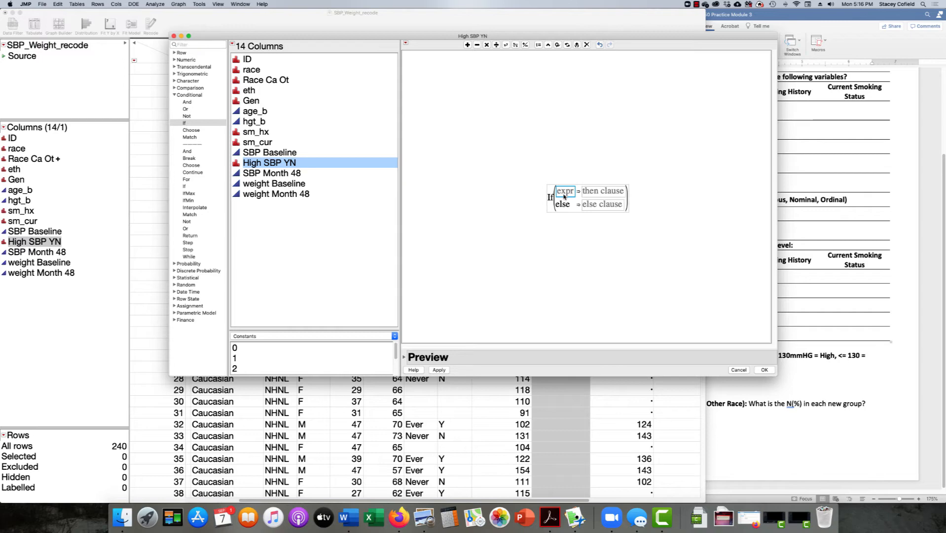
pyautogui.click(283, 154)
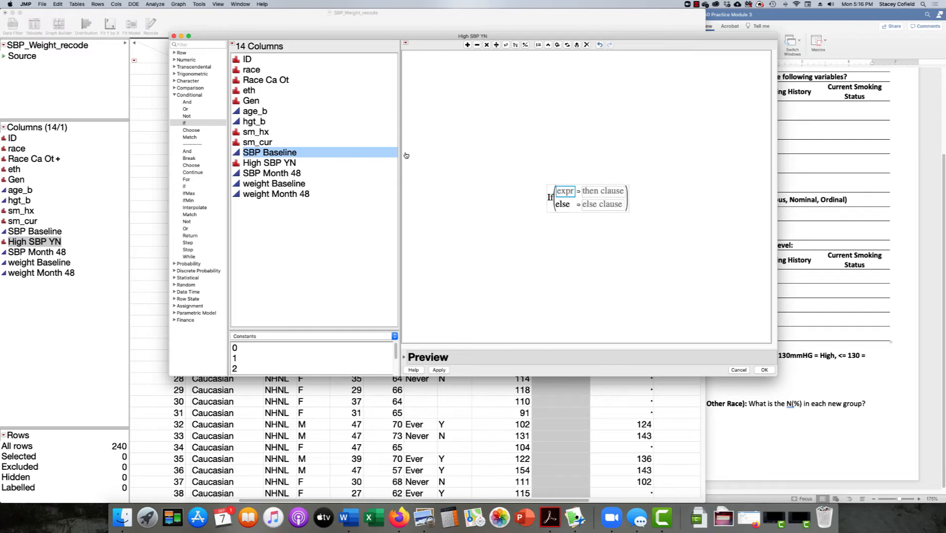
pyautogui.click(257, 144)
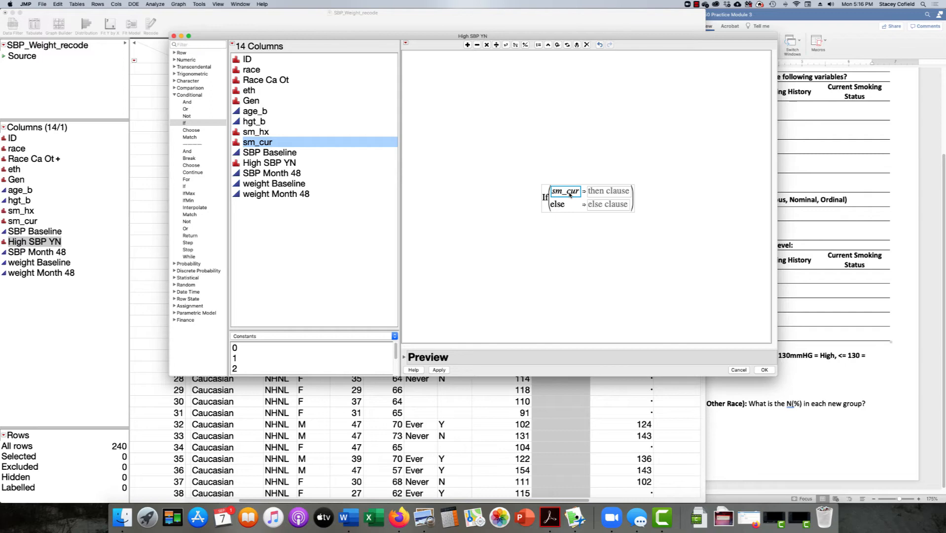
pyautogui.press('BackSpace')
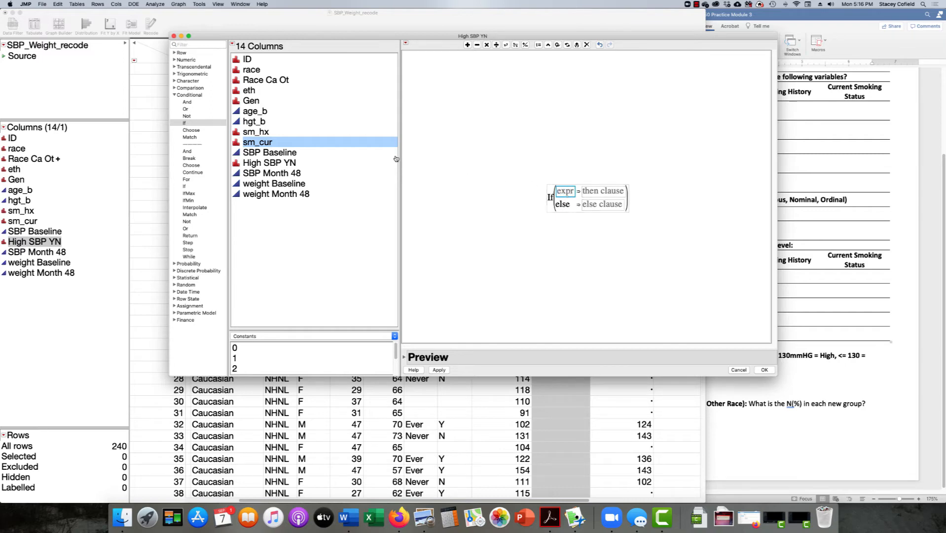
pyautogui.click(265, 153)
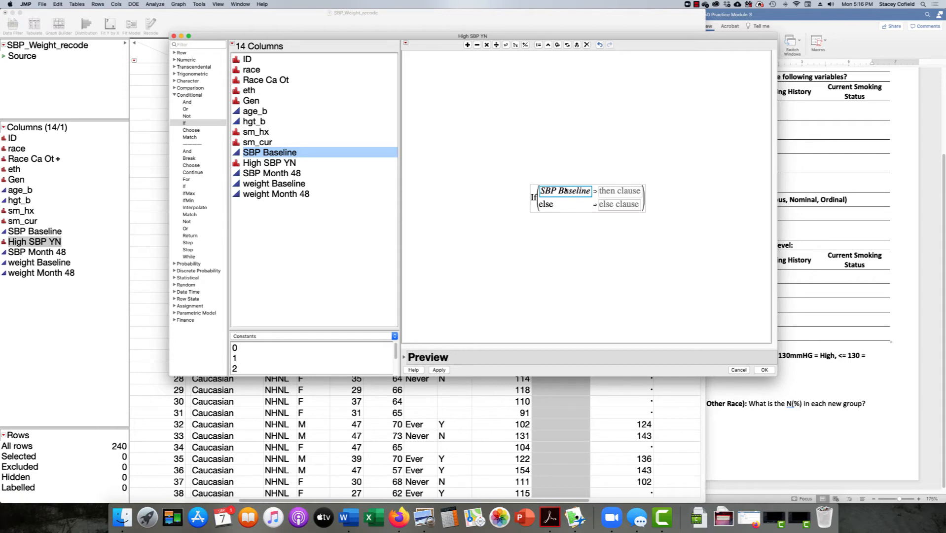
pyautogui.moveTo(641, 40); pyautogui.dragTo(587, 21)
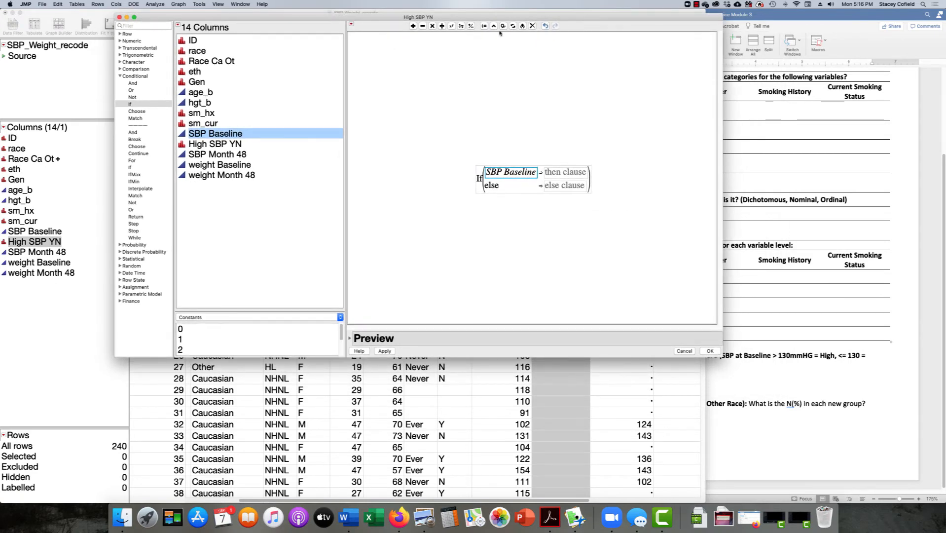
pyautogui.click(119, 76)
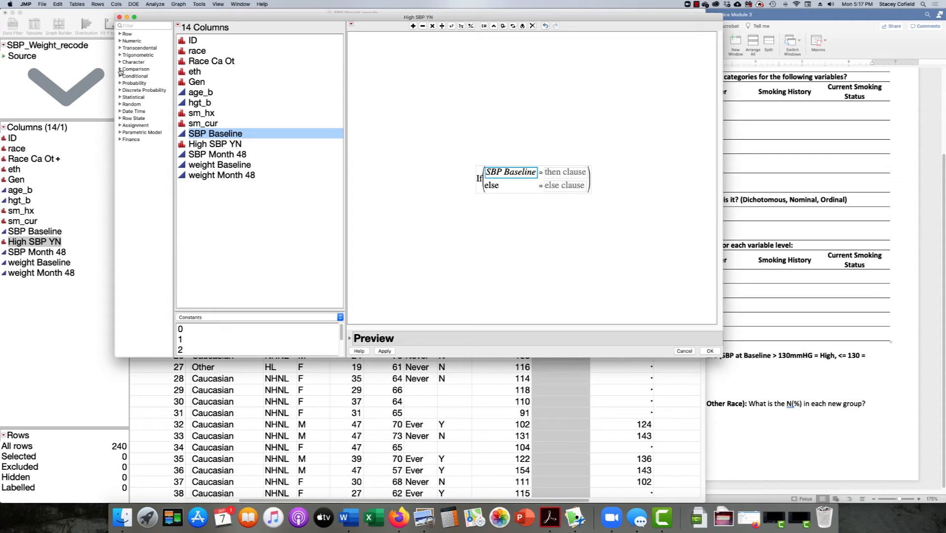
# Complete the If condition so that SBP Baseline is less than or equal to 130.
pyautogui.click(120, 70)
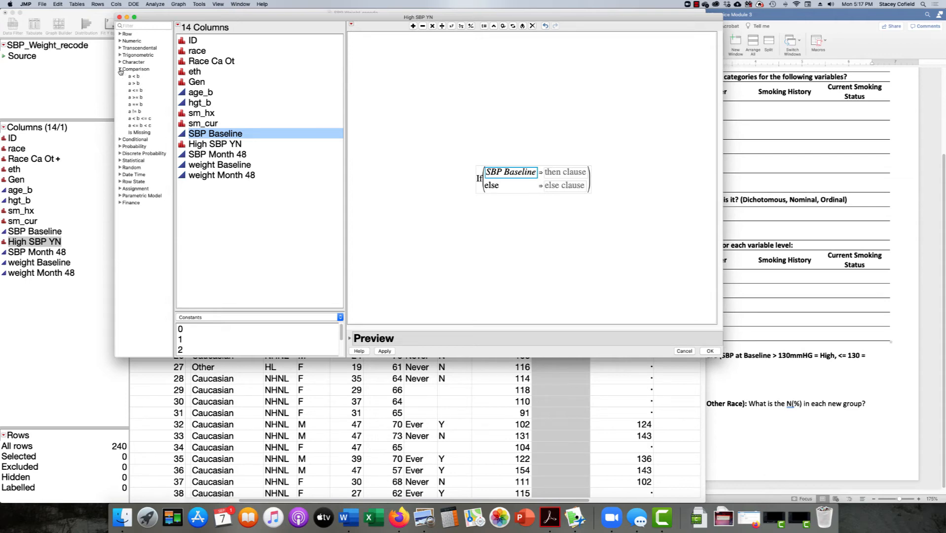
pyautogui.click(138, 92)
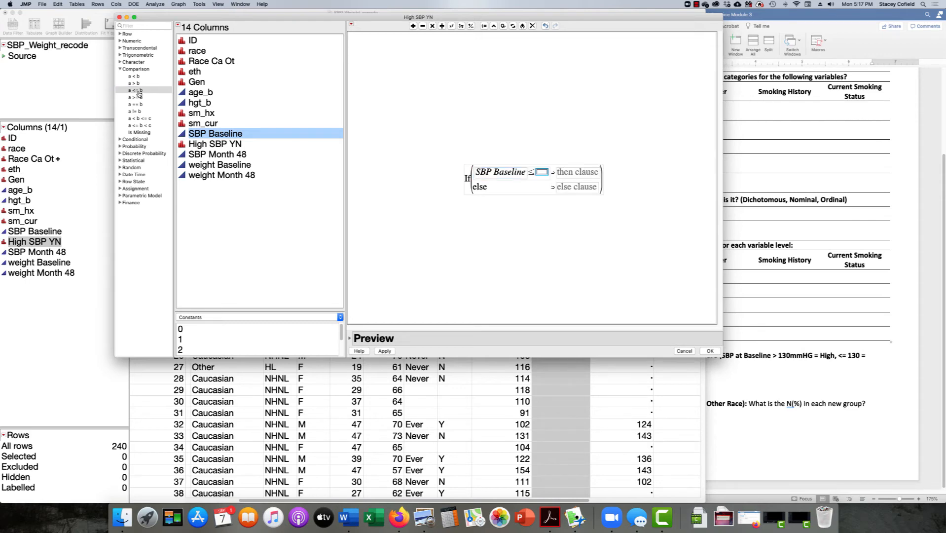
pyautogui.click(541, 172)
pyautogui.write('130')
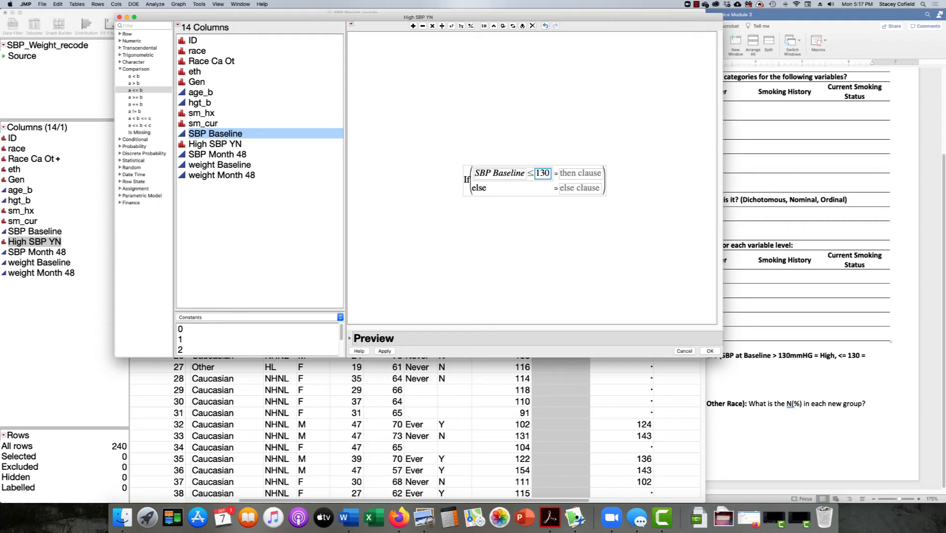
# Check the definition of normal blood pressure in the Word practice document, and return to the JMP formula.
pyautogui.click(812, 394)
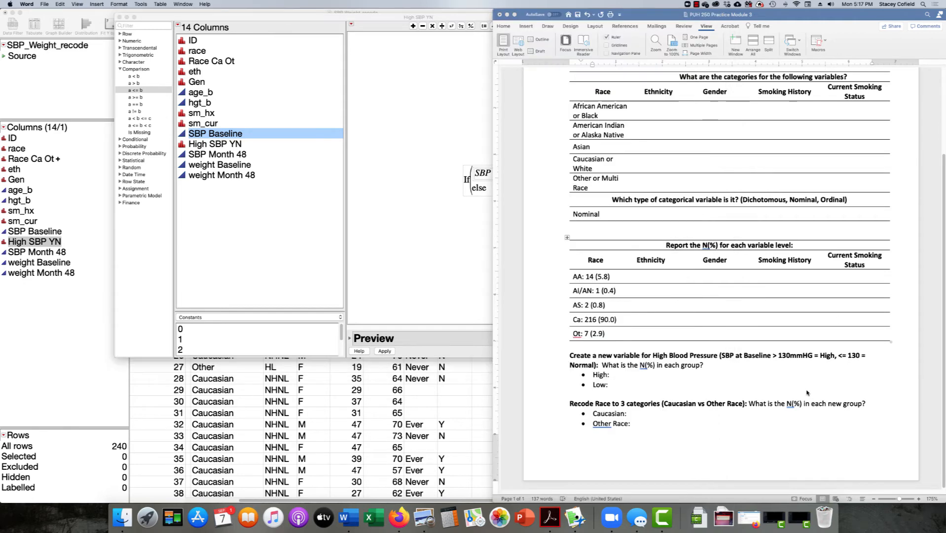
pyautogui.moveTo(839, 355); pyautogui.dragTo(866, 355)
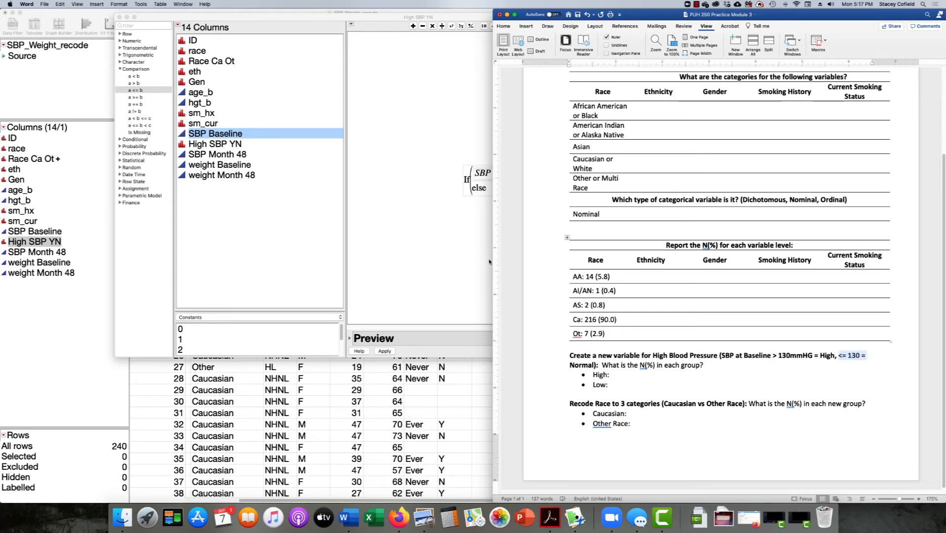
pyautogui.click(467, 258)
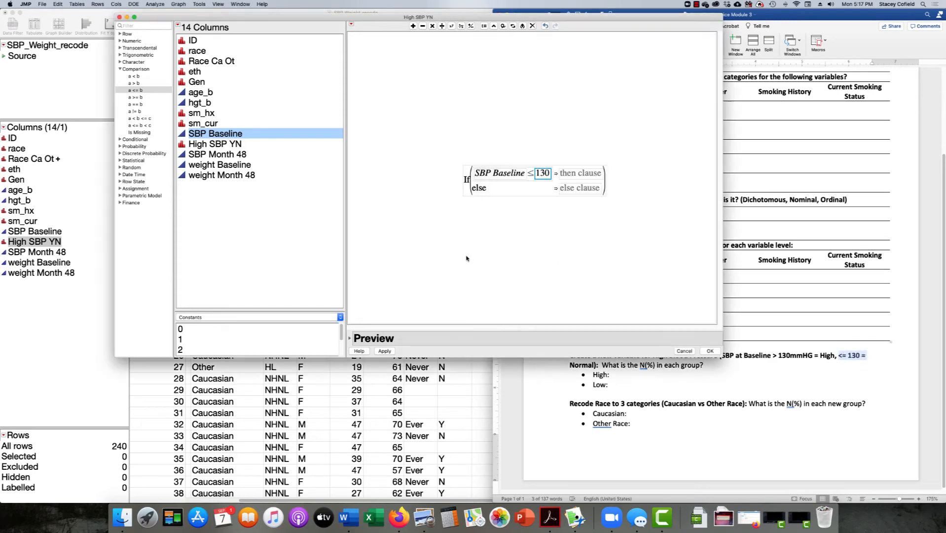
# Set the then clause of the If formula to the text value "Normal".
pyautogui.click(575, 174)
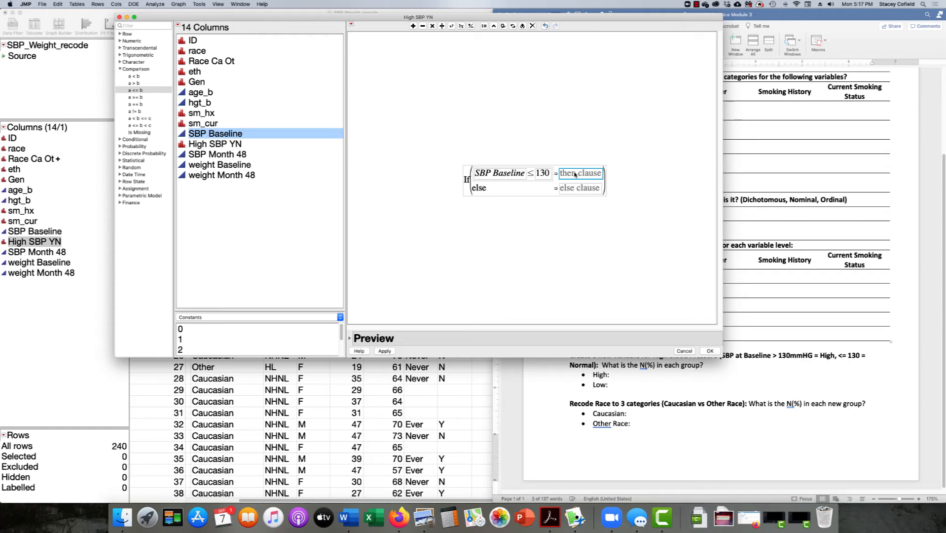
pyautogui.write('"')
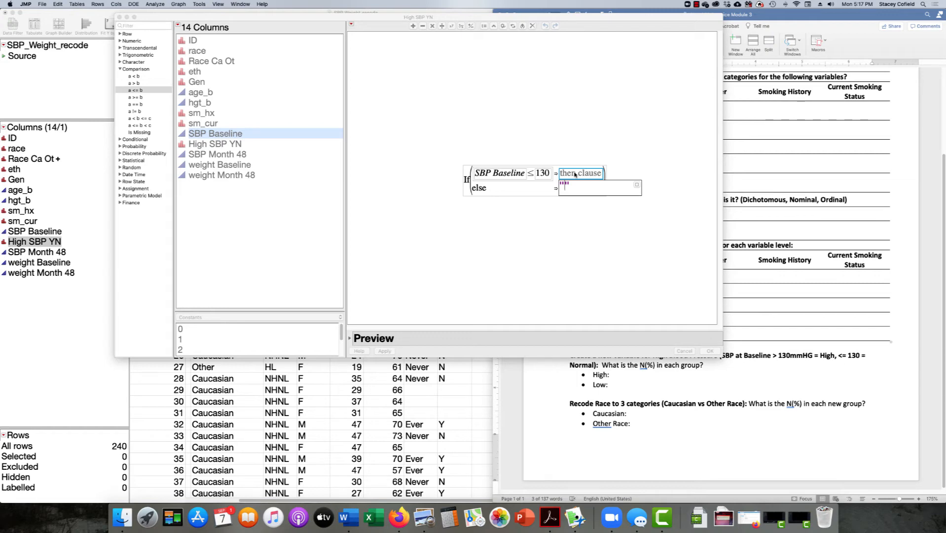
pyautogui.write('Normal')
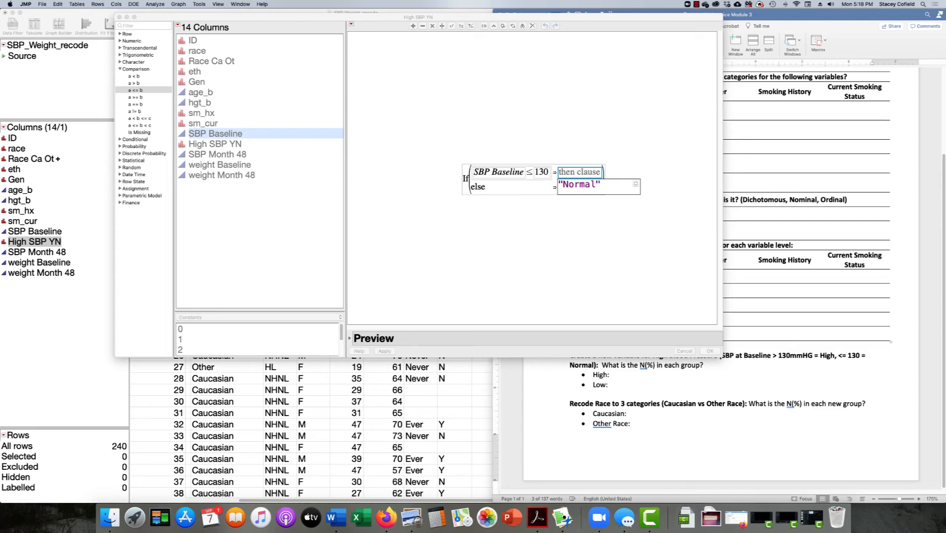
pyautogui.write('"')
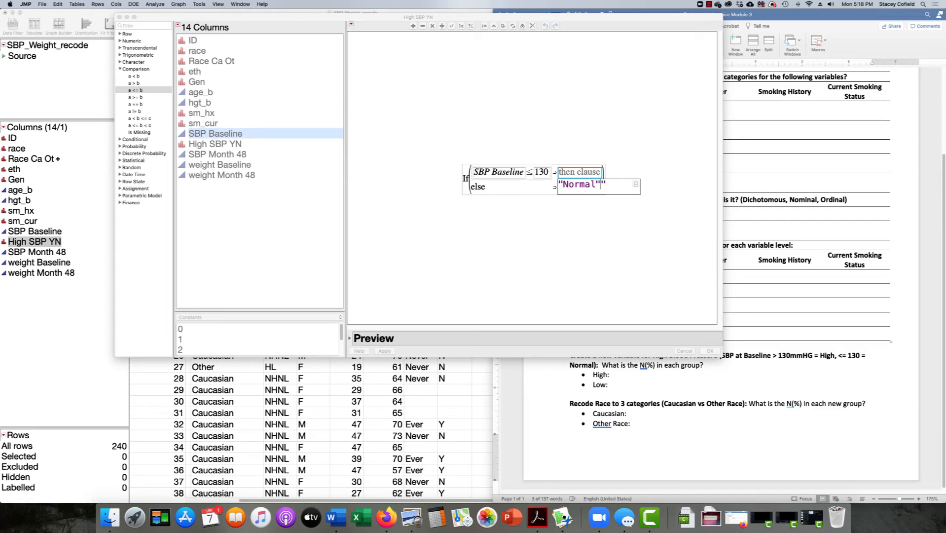
pyautogui.press('Return')
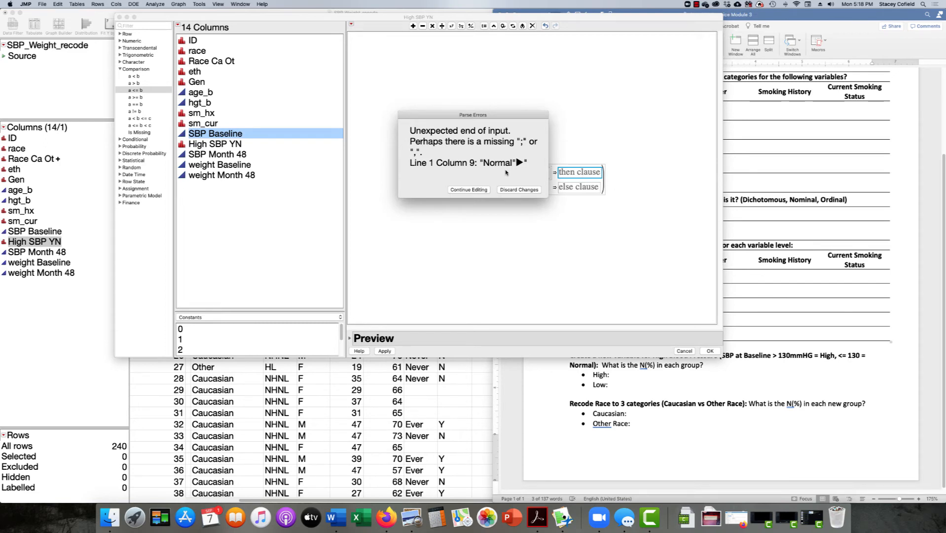
pyautogui.click(482, 190)
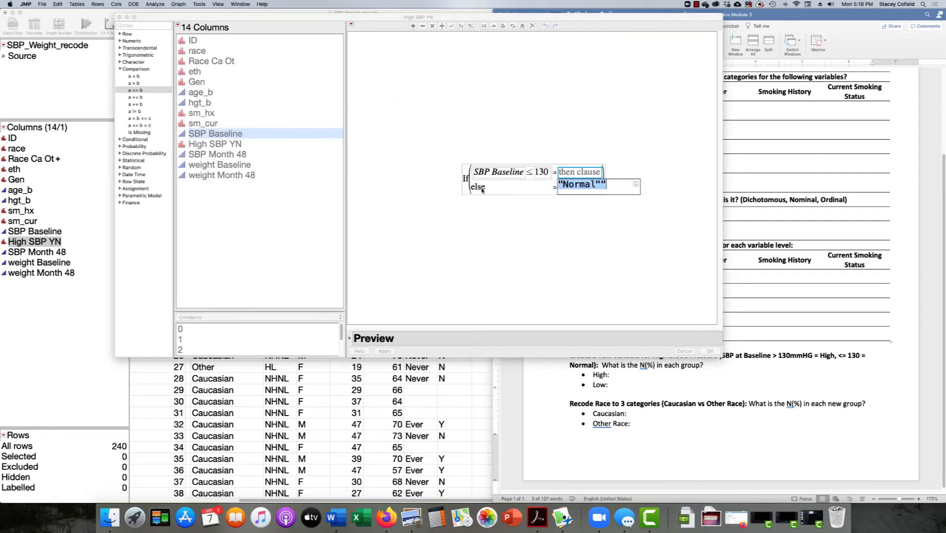
pyautogui.click(602, 185)
pyautogui.press('BackSpace')
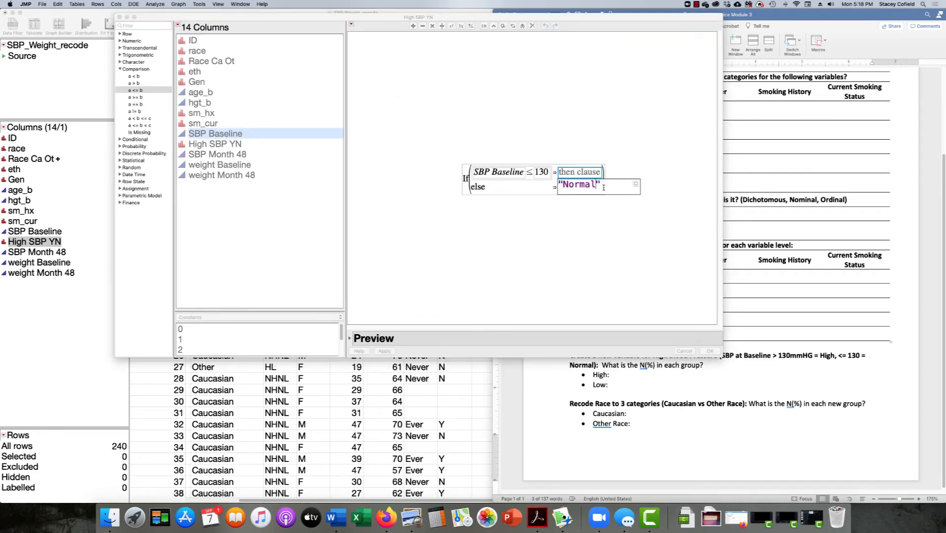
pyautogui.press('Return')
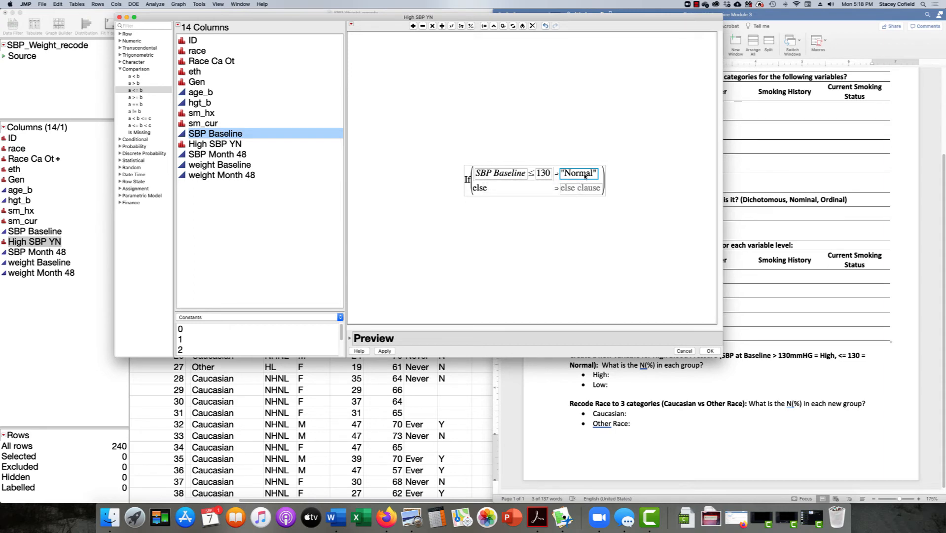
# Set the else clause to "High" and accept the formula and the High SBP YN column settings.
pyautogui.click(581, 188)
pyautogui.write('"')
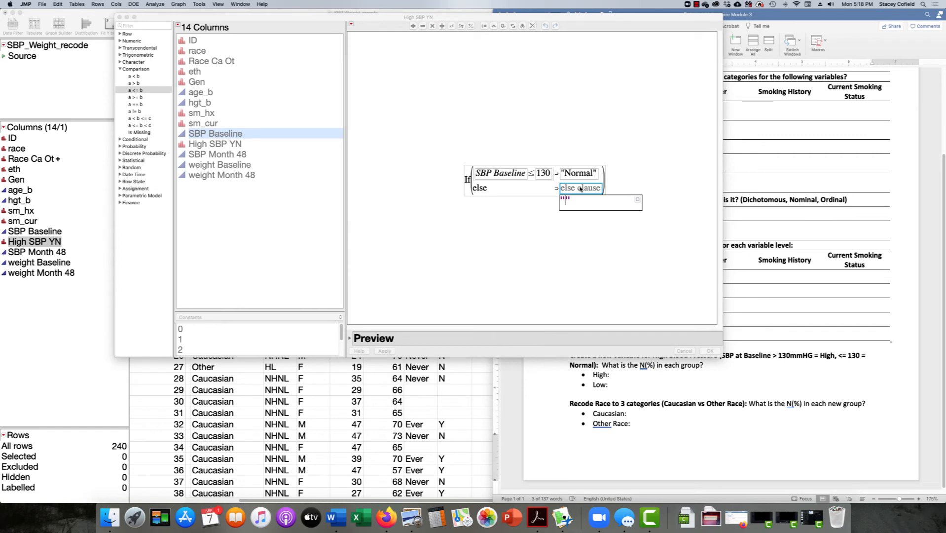
pyautogui.write('High')
pyautogui.press('Return')
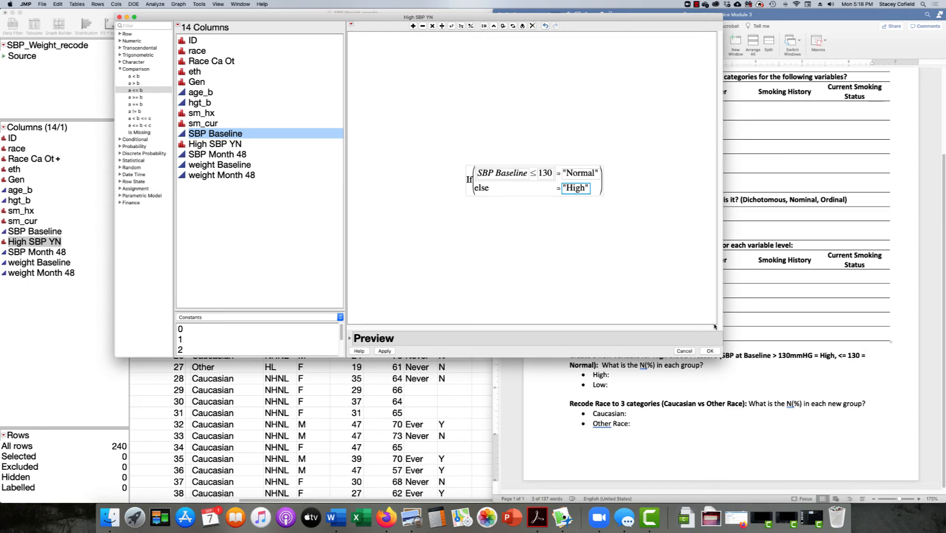
pyautogui.click(710, 350)
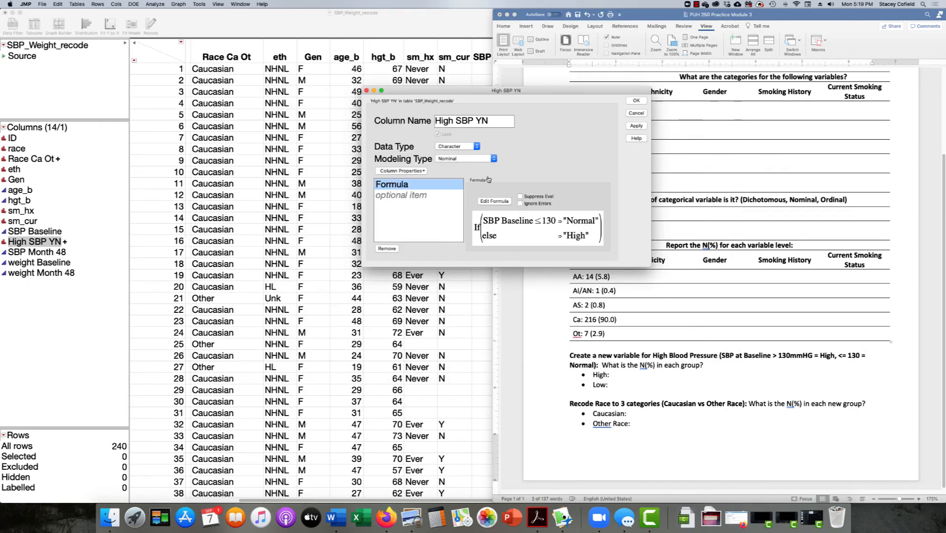
pyautogui.click(637, 101)
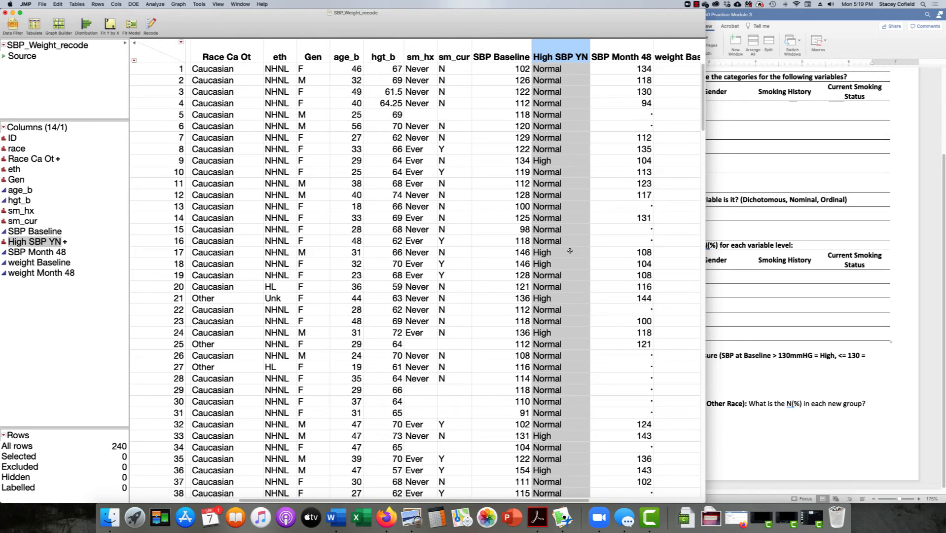
# Create a summary table grouped by High SBP YN and SBP Baseline.
pyautogui.click(76, 4)
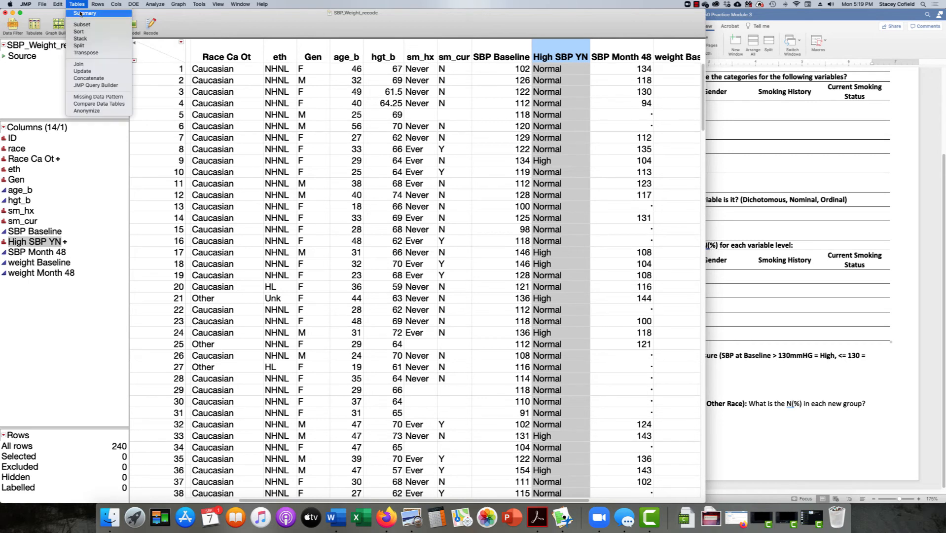
pyautogui.click(81, 13)
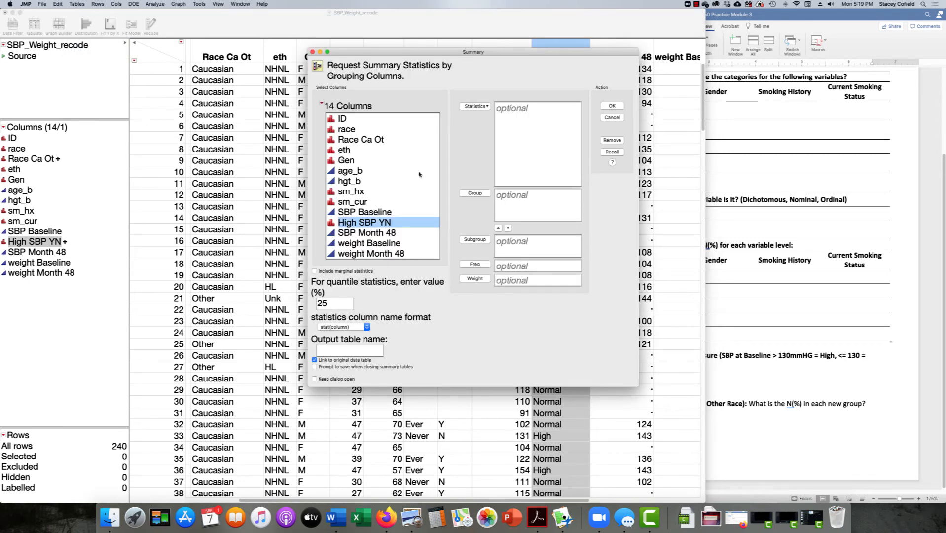
pyautogui.click(472, 194)
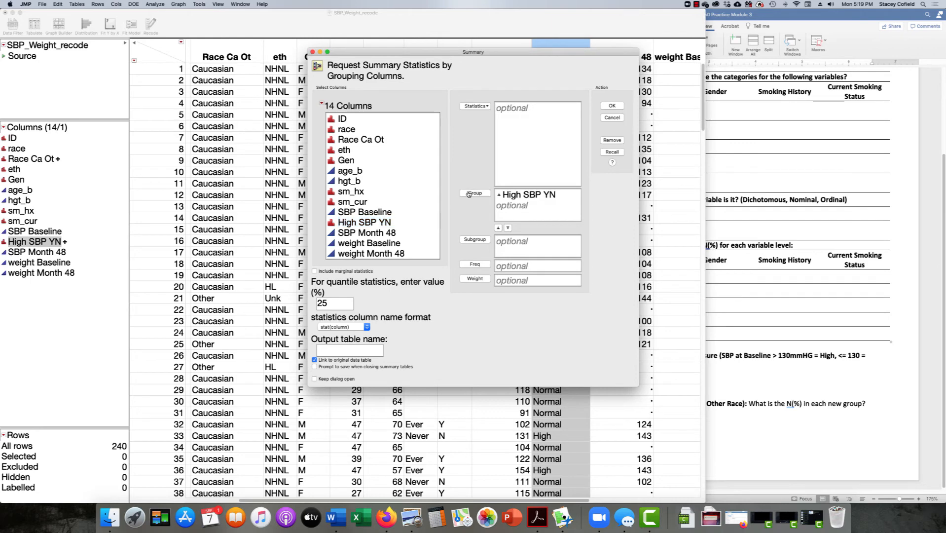
pyautogui.click(385, 212)
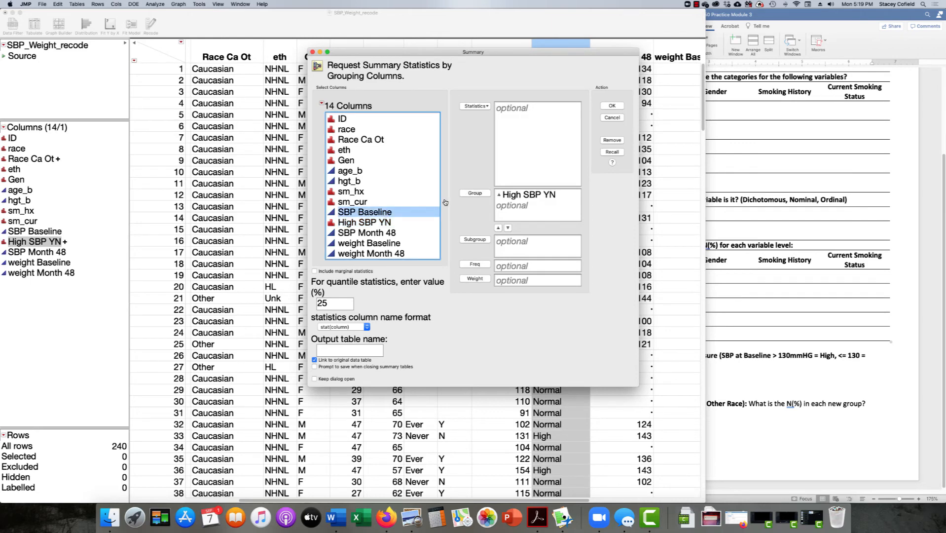
pyautogui.click(475, 193)
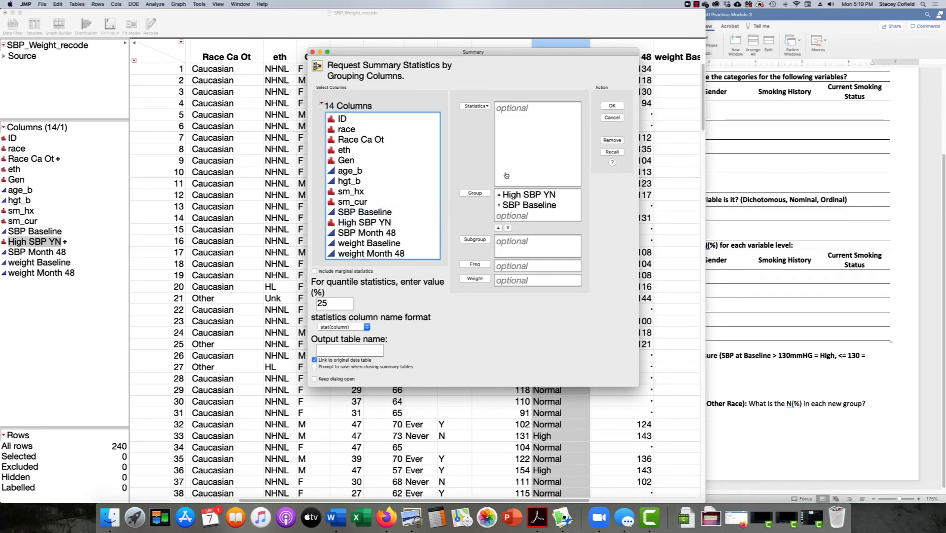
pyautogui.click(612, 106)
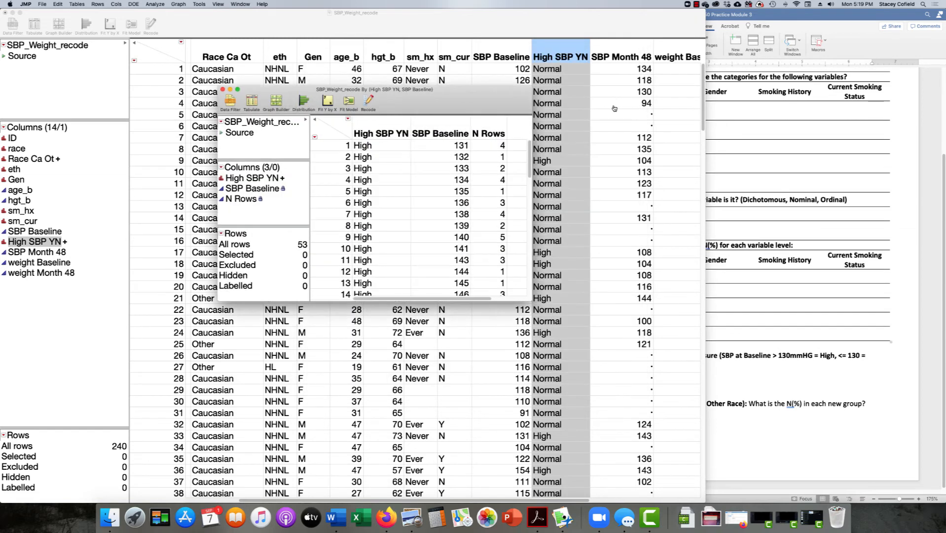
# Enlarge the summary table and select the High rows and the Normal rows in turn to check their SBP Baseline values.
pyautogui.moveTo(504, 104); pyautogui.dragTo(478, 33)
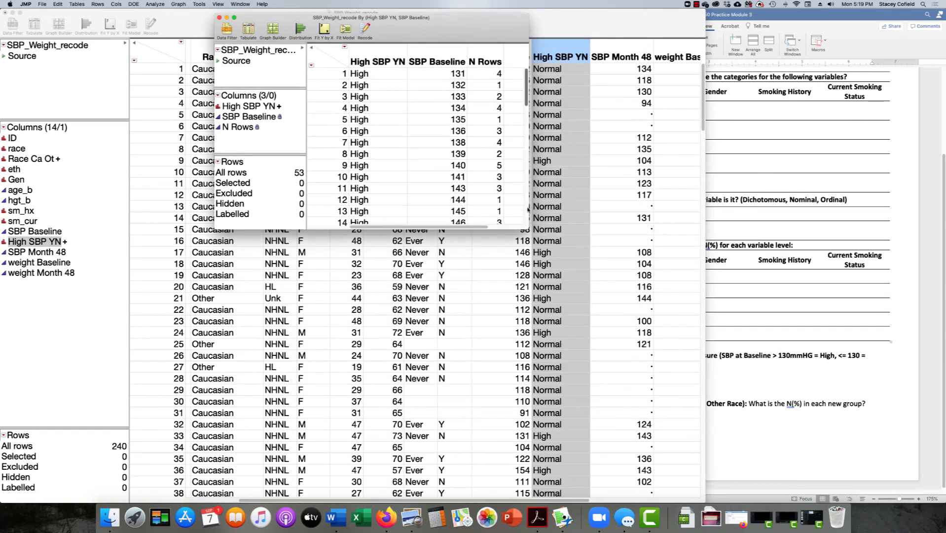
pyautogui.moveTo(524, 227); pyautogui.dragTo(730, 440)
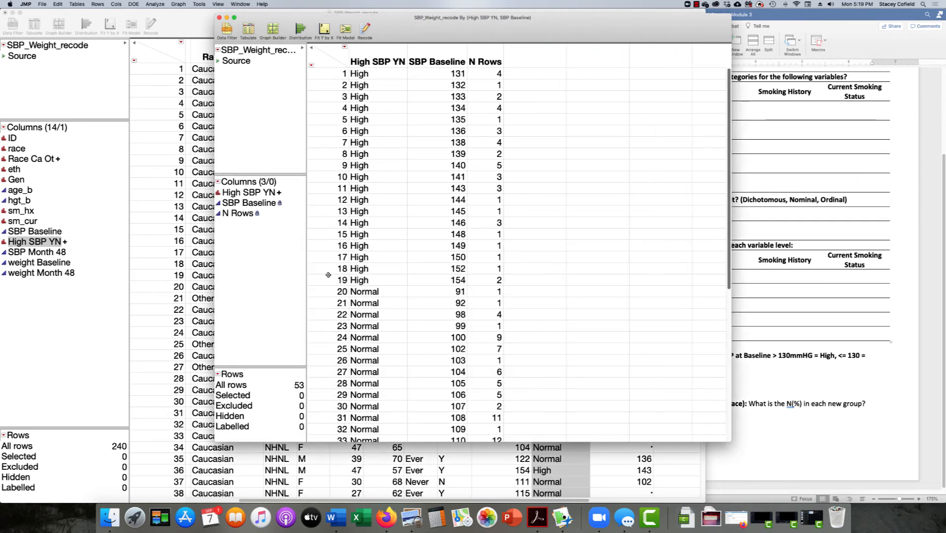
pyautogui.moveTo(328, 279); pyautogui.dragTo(342, 45)
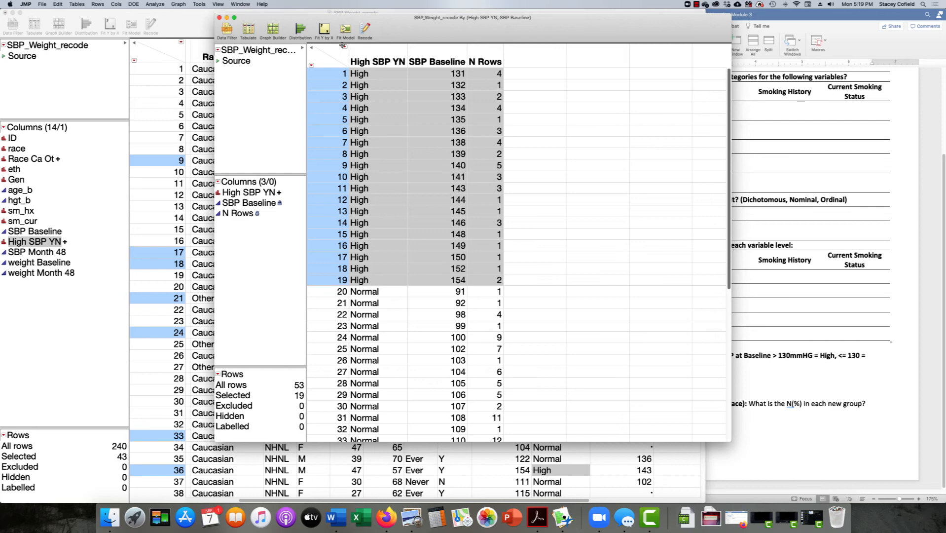
pyautogui.click(324, 291)
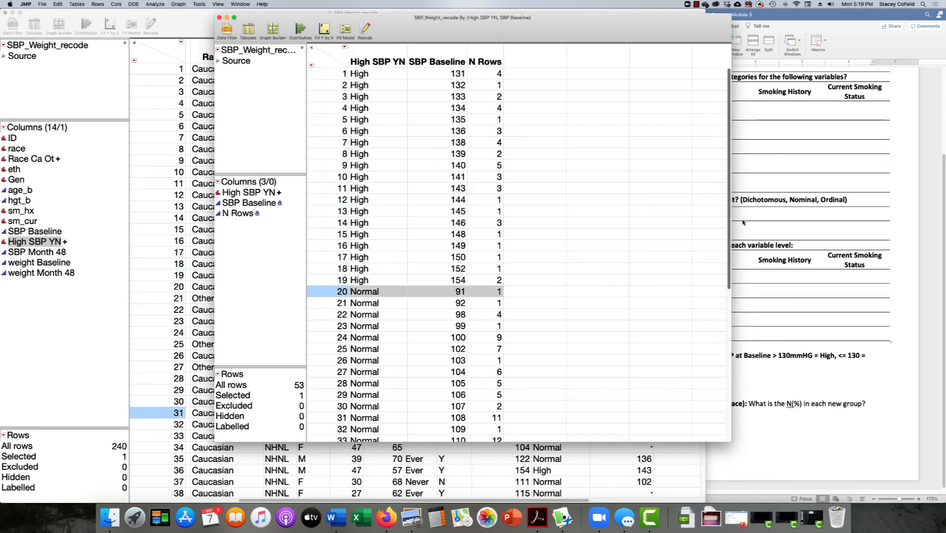
pyautogui.moveTo(726, 223); pyautogui.dragTo(733, 397)
pyautogui.keyDown('shift'); pyautogui.click(328, 415); pyautogui.keyUp('shift')
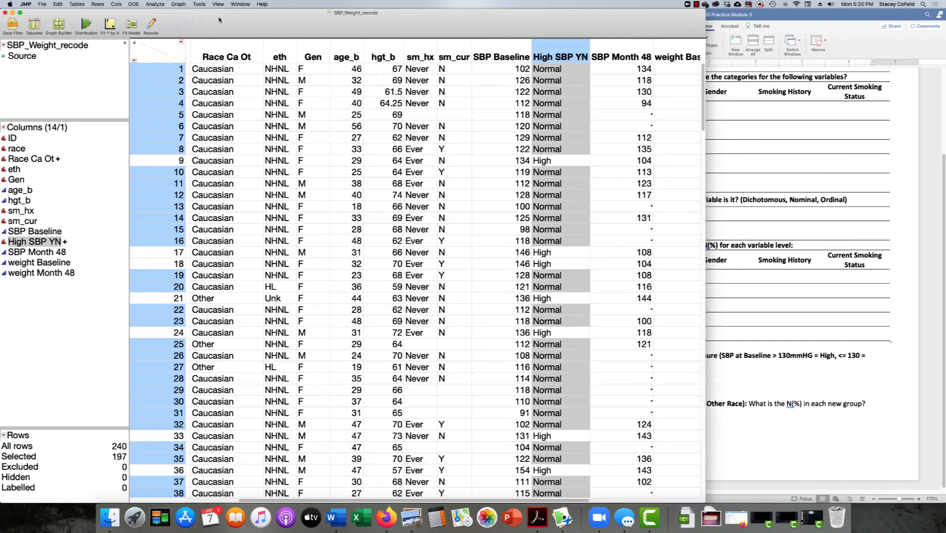
# Close the summary table, clear the row selection in SBP_Weight_recode, and select the High SBP YN column.
pyautogui.click(219, 17)
pyautogui.press('Escape')
pyautogui.click(563, 43)
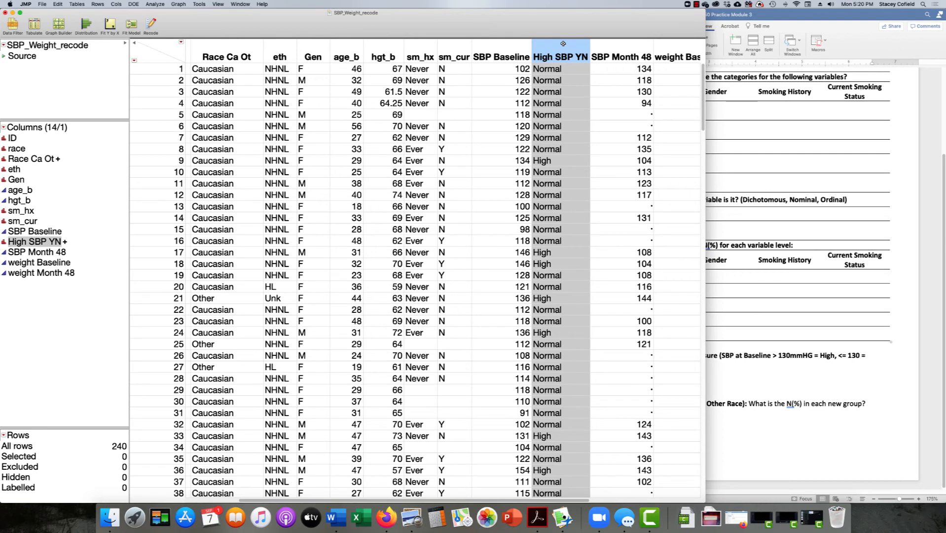
# Switch to the Word practice document and replace the "Low" label under the High Blood Pressure question with "Normal".
pyautogui.click(795, 131)
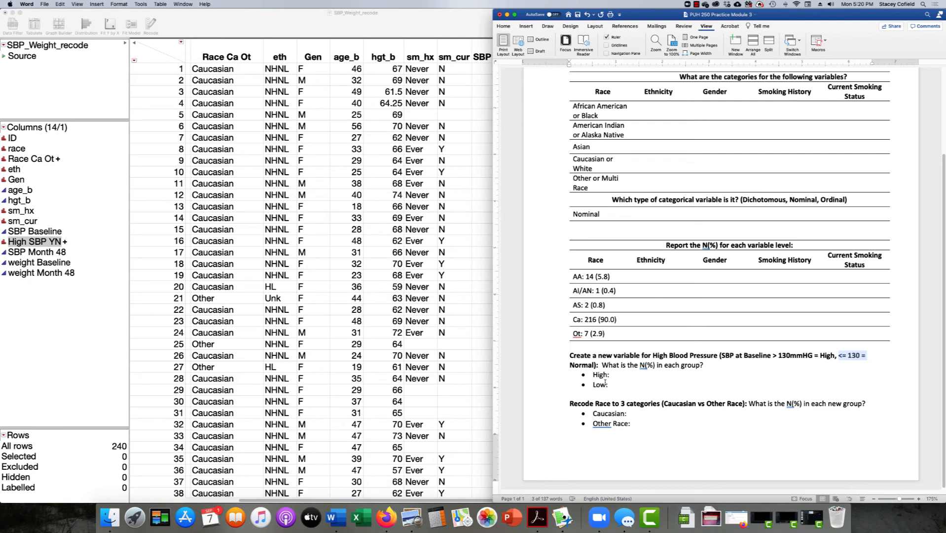
pyautogui.moveTo(606, 384); pyautogui.dragTo(594, 385)
pyautogui.write('Normal')
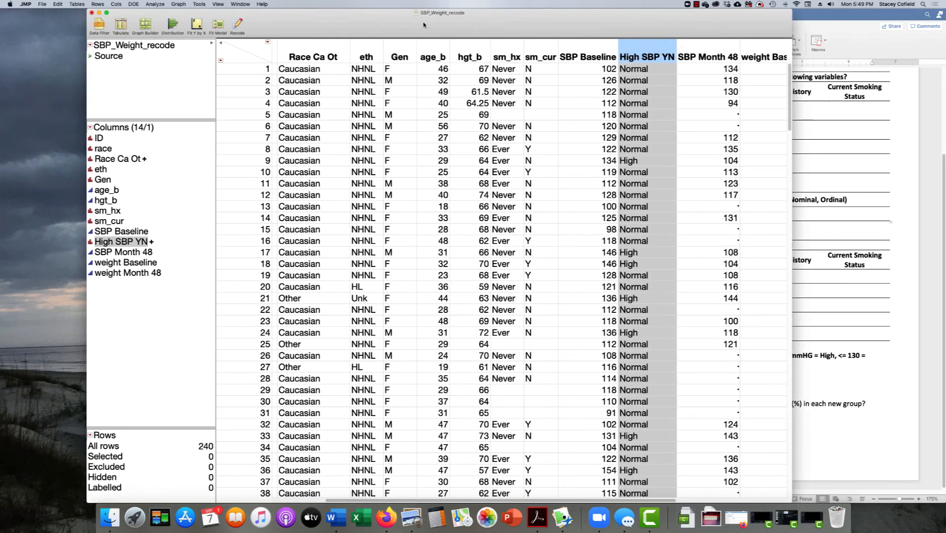
# Return to SBP_Weight_recode in JMP and select the Race Ca Ot and High SBP YN columns together.
pyautogui.moveTo(423, 24); pyautogui.dragTo(432, 24)
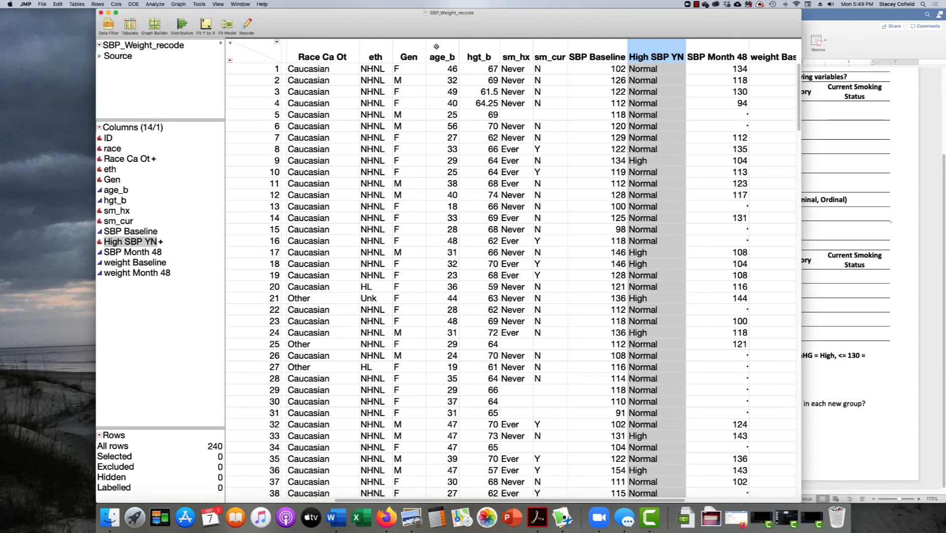
pyautogui.click(334, 48)
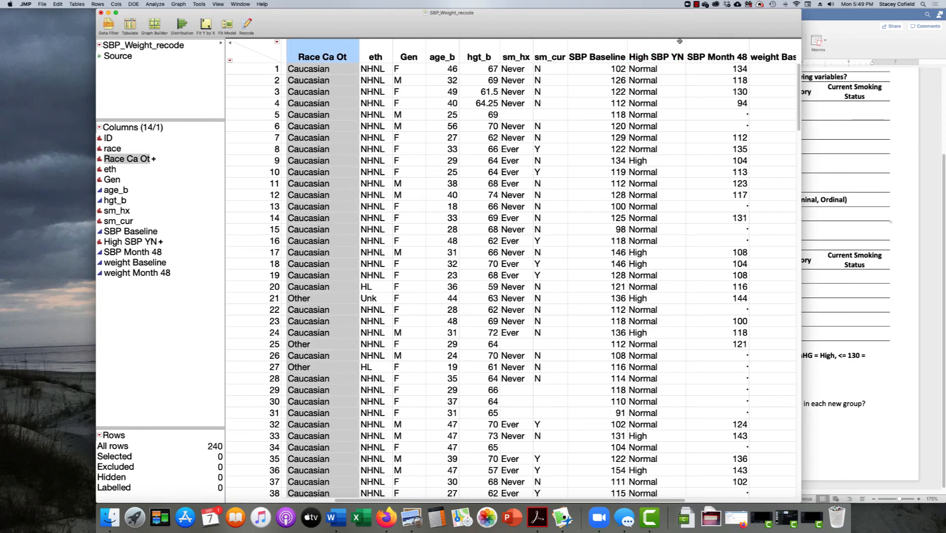
pyautogui.keyDown('super'); pyautogui.click(660, 43); pyautogui.keyUp('super')
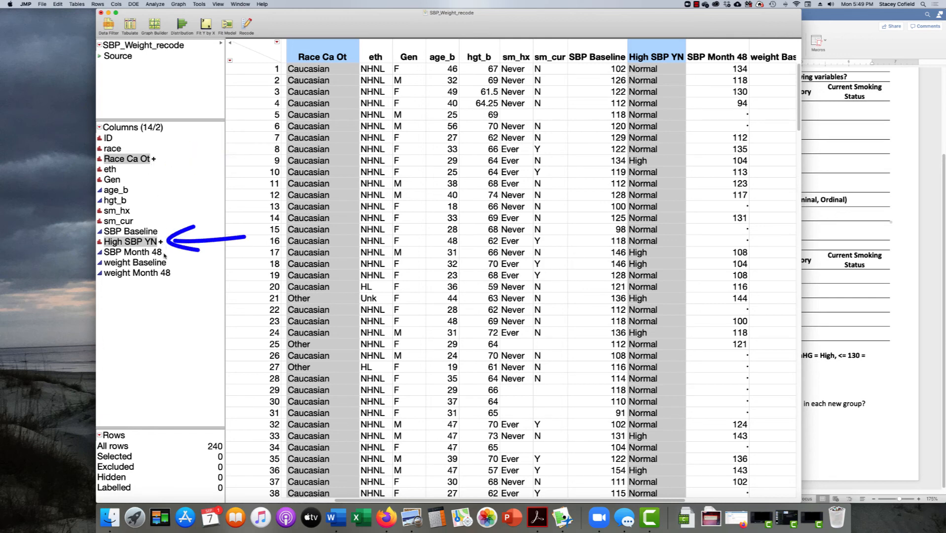
# Open the formulas of the Race Ca Ot and High SBP YN columns in turn to review them, closing each without changes.
pyautogui.click(153, 159)
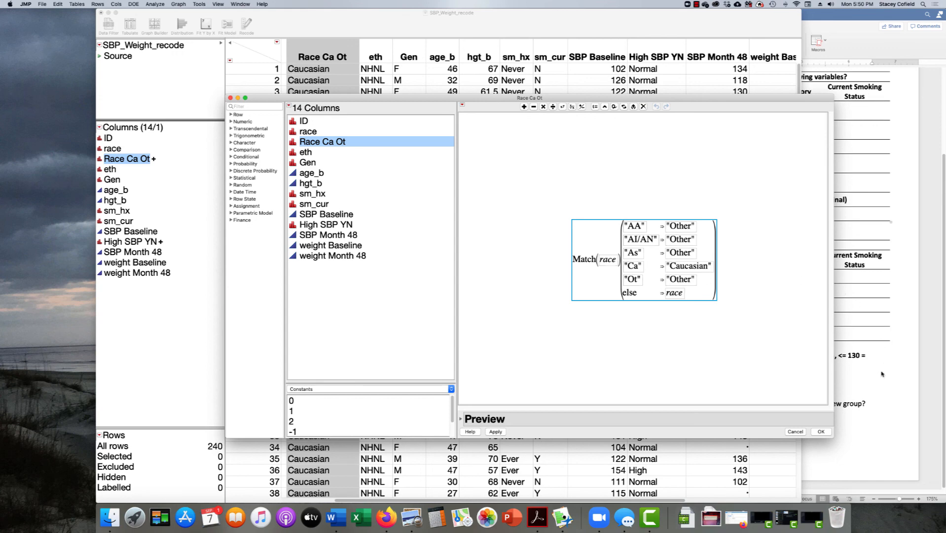
pyautogui.click(821, 432)
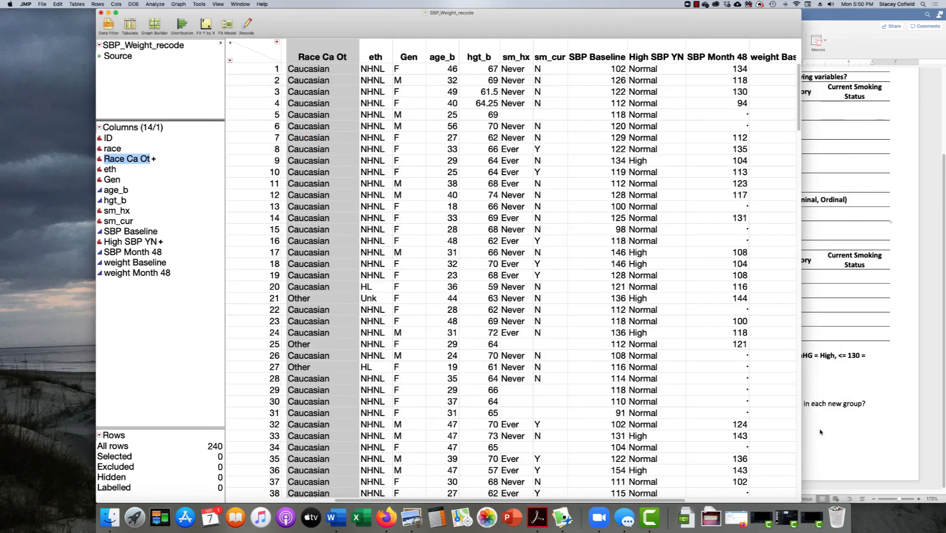
pyautogui.click(161, 243)
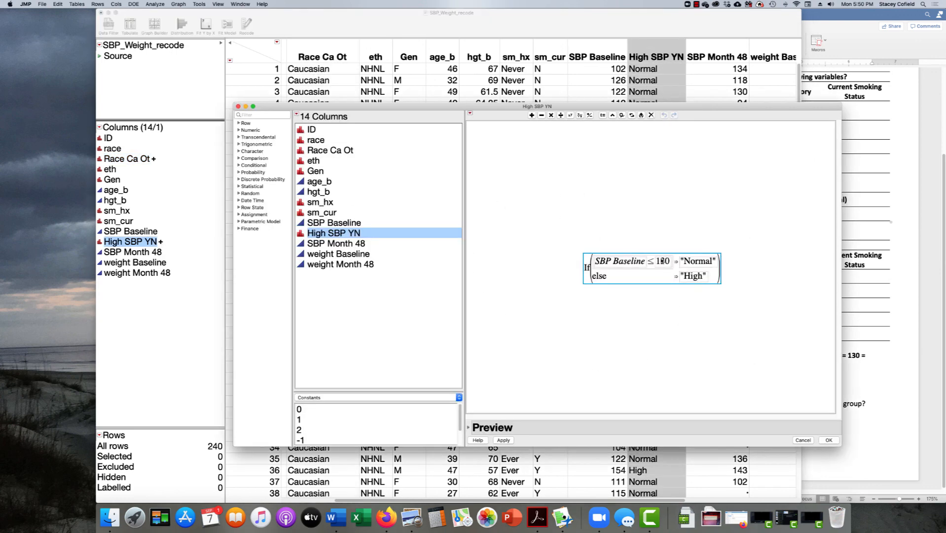
pyautogui.click(825, 440)
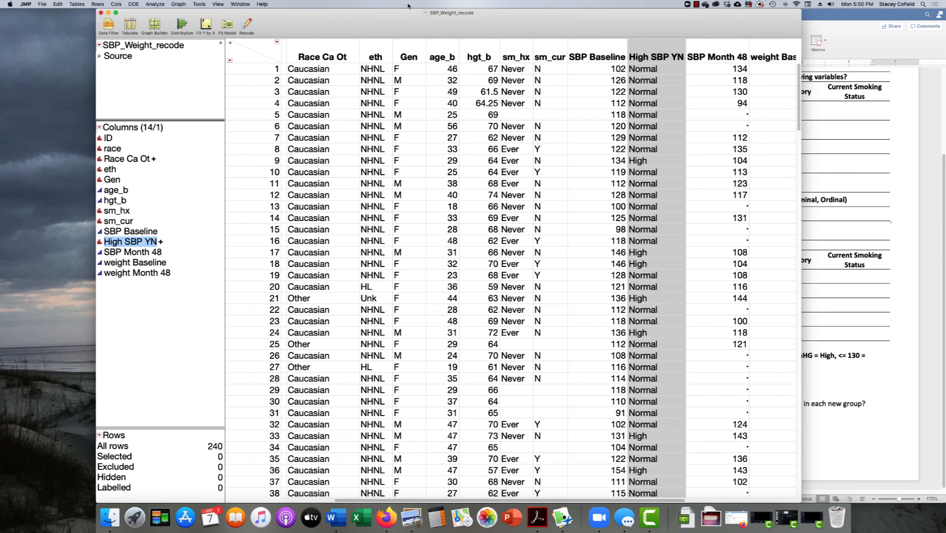
# Open the column info for High SBP YN, review its Formula property, and close the dialog with the formula kept.
pyautogui.click(116, 4)
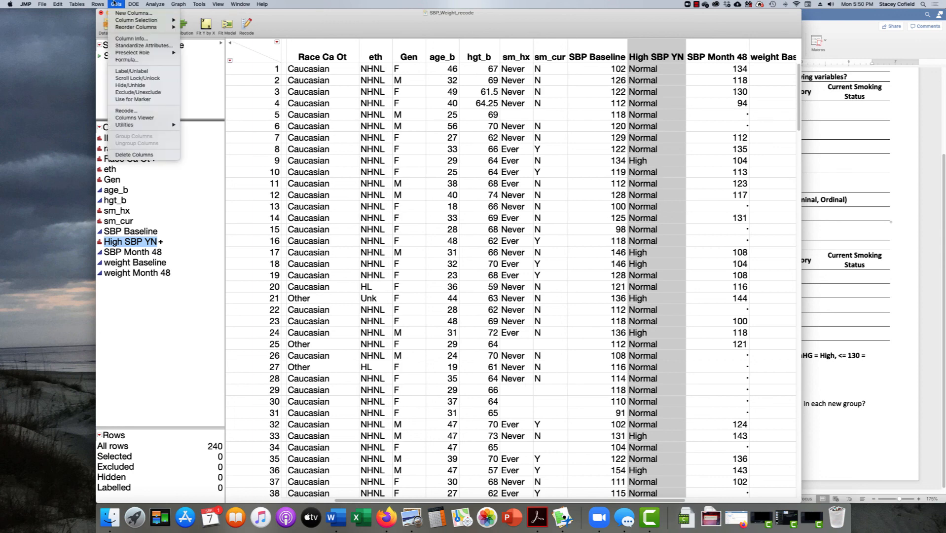
pyautogui.click(147, 39)
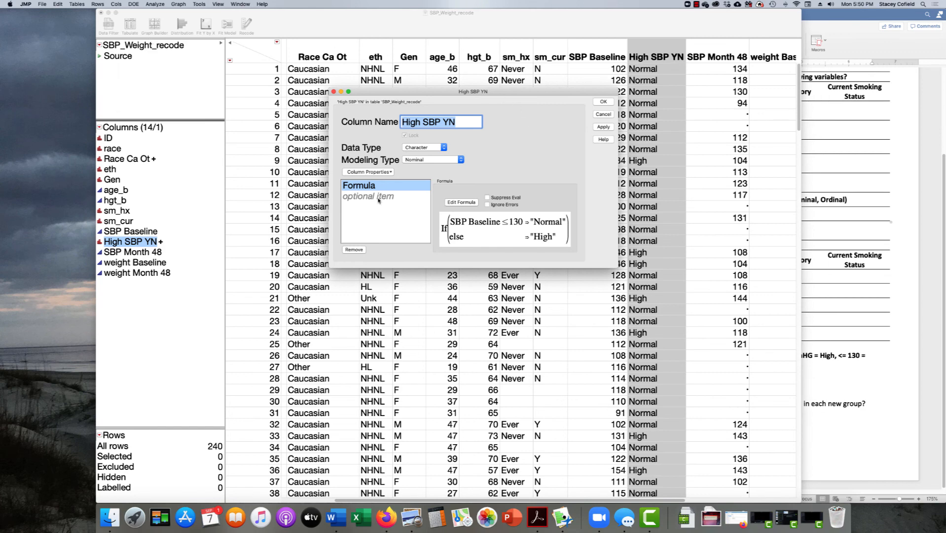
pyautogui.moveTo(466, 179)
pyautogui.mouseDown()
pyautogui.moveTo(438, 197)
pyautogui.moveTo(495, 207)
pyautogui.moveTo(469, 180)
pyautogui.mouseUp()
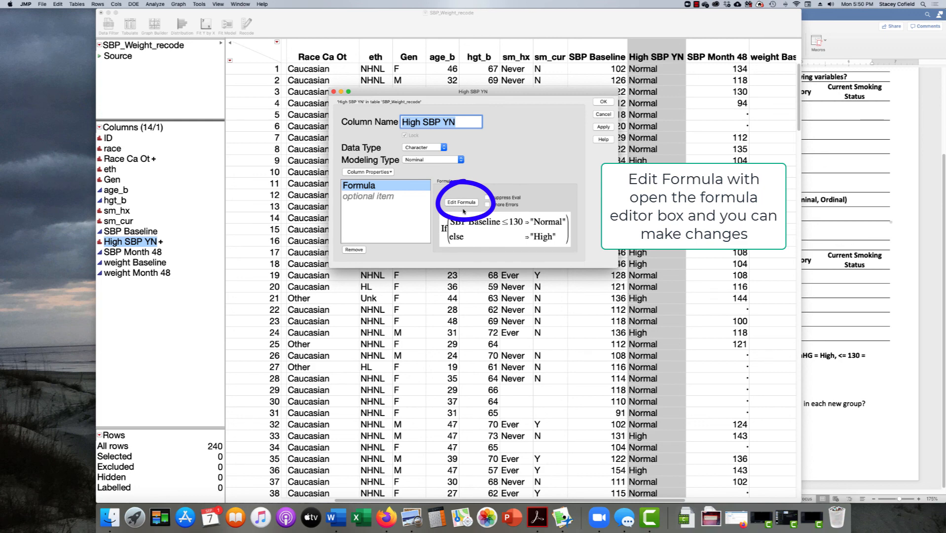
pyautogui.click(371, 186)
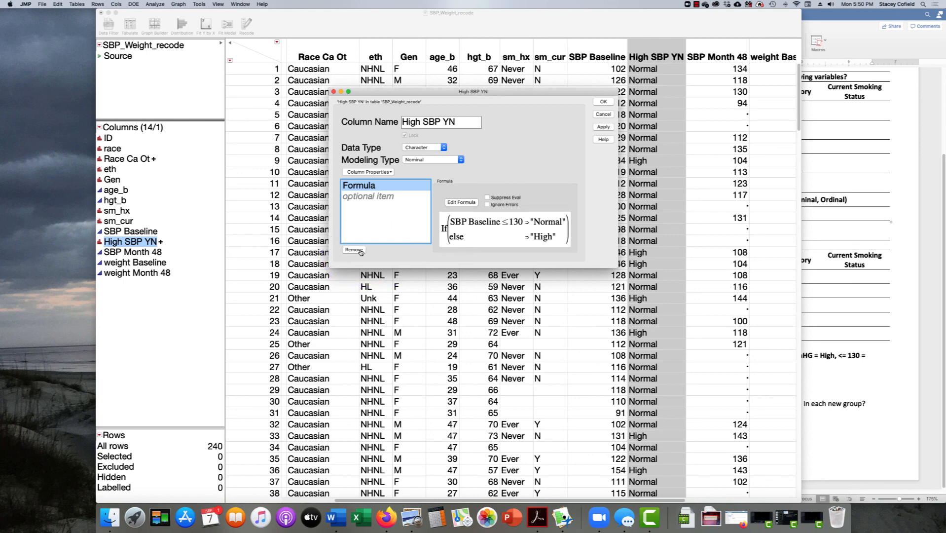
pyautogui.click(601, 102)
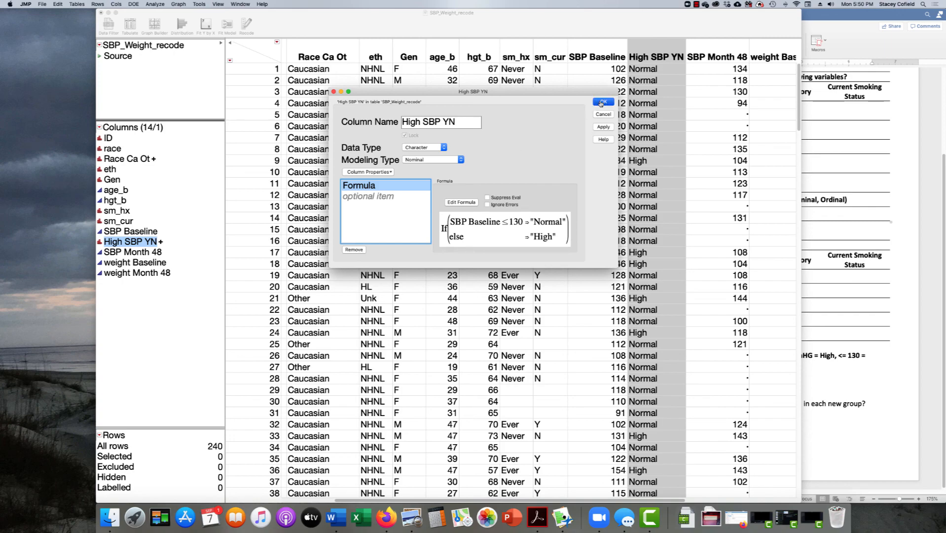